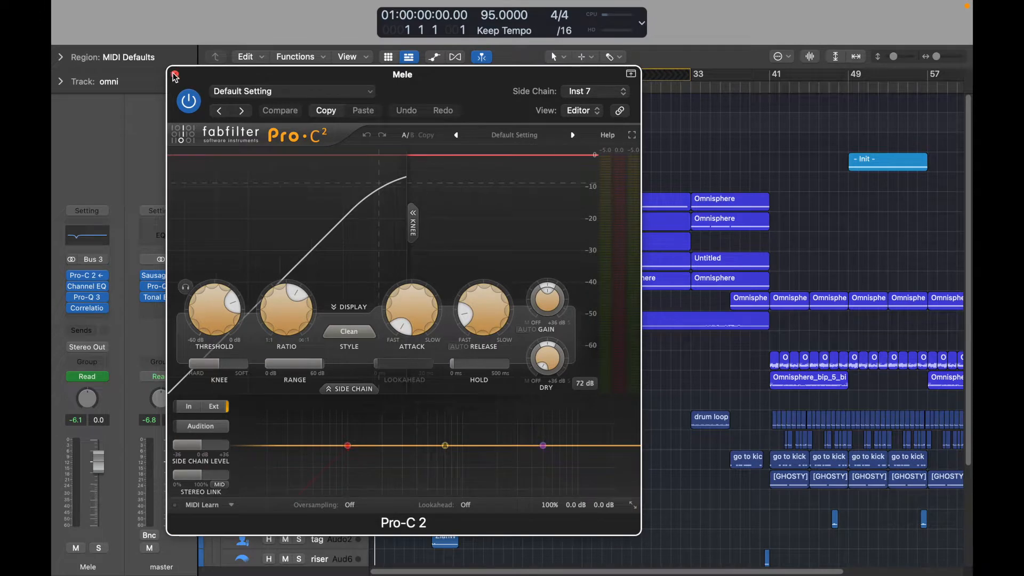
Play the intro region on the omni Audio 1 track and inspect its Bitfight83 effect settings.
{"action": "left_click", "coordinate": [174, 75]}
{"action": "scroll", "coordinate": [413, 341], "scroll_direction": "down", "scroll_amount": 2}
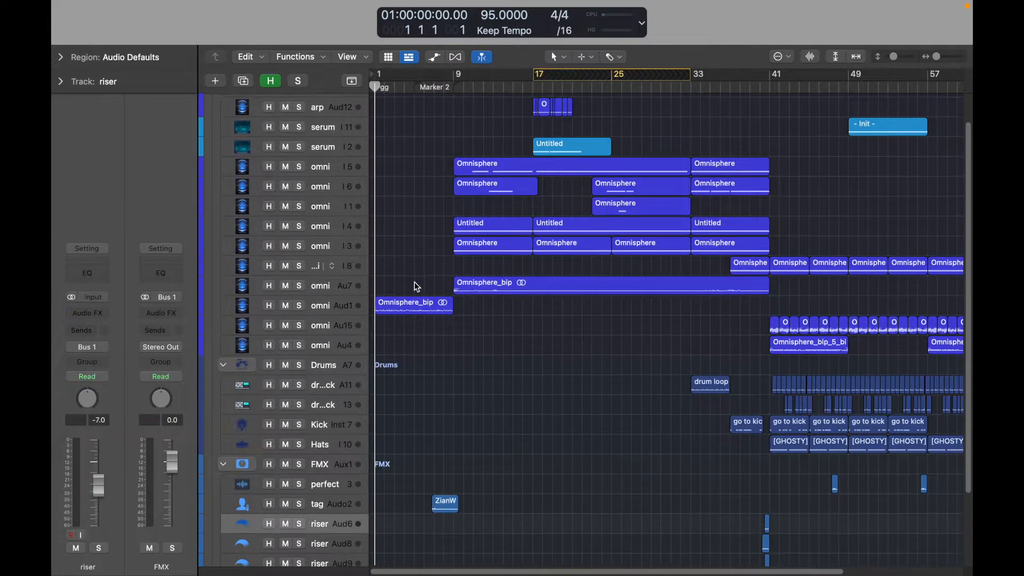
{"action": "left_click", "coordinate": [305, 307]}
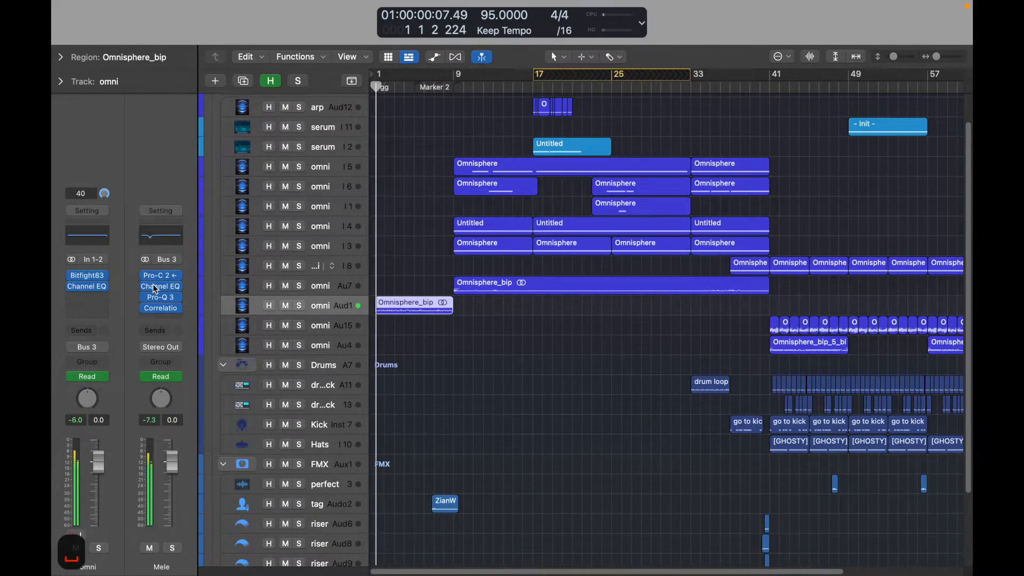
{"action": "left_click", "coordinate": [86, 275]}
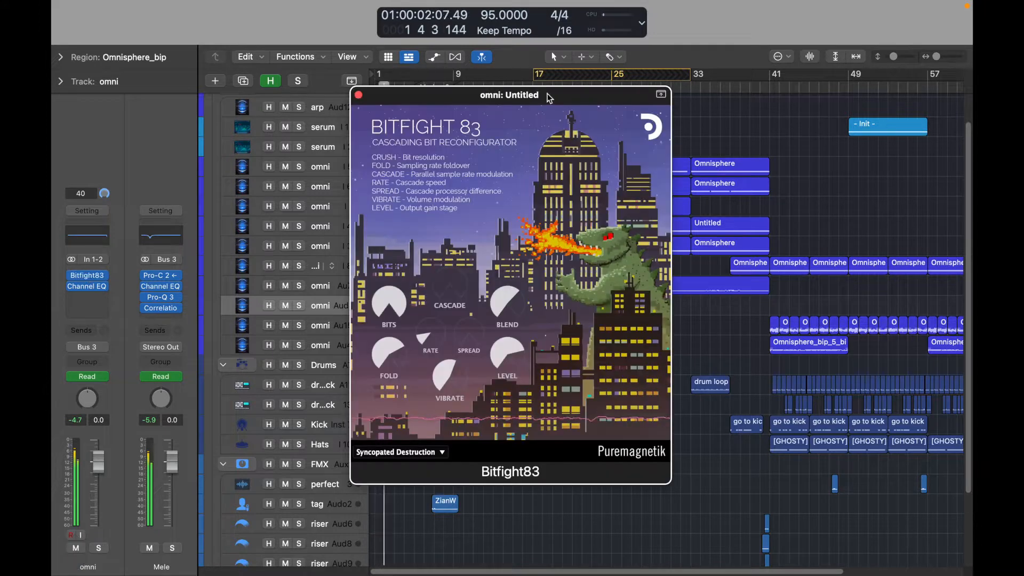
{"action": "left_click_drag", "start_coordinate": [549, 96], "coordinate": [520, 97]}
{"action": "left_click", "coordinate": [329, 96]}
{"action": "left_click", "coordinate": [375, 224]}
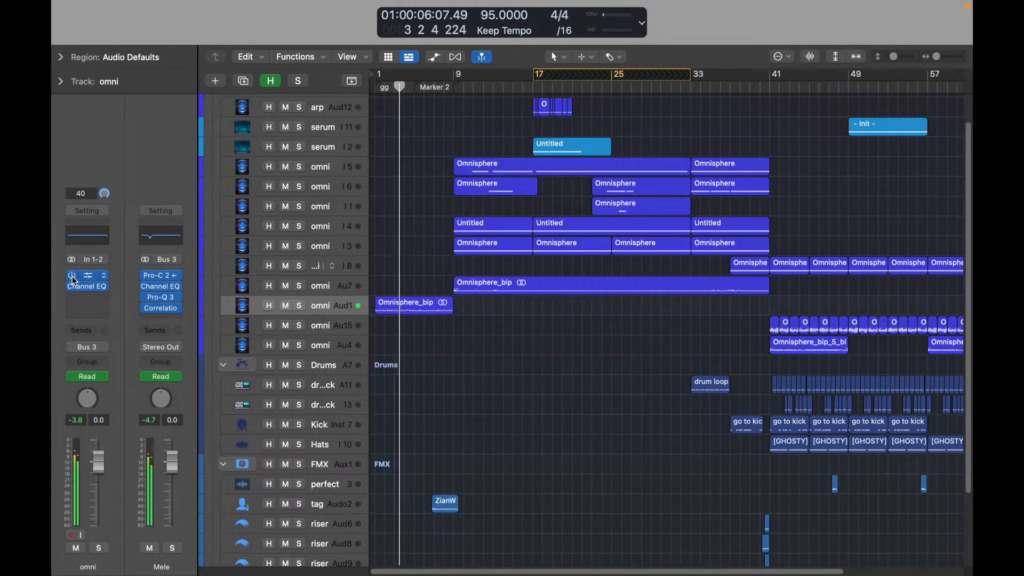
Show track automation and examine the Rate and high-cut frequency curves on the omni Audio 1 track.
{"action": "key", "text": "a"}
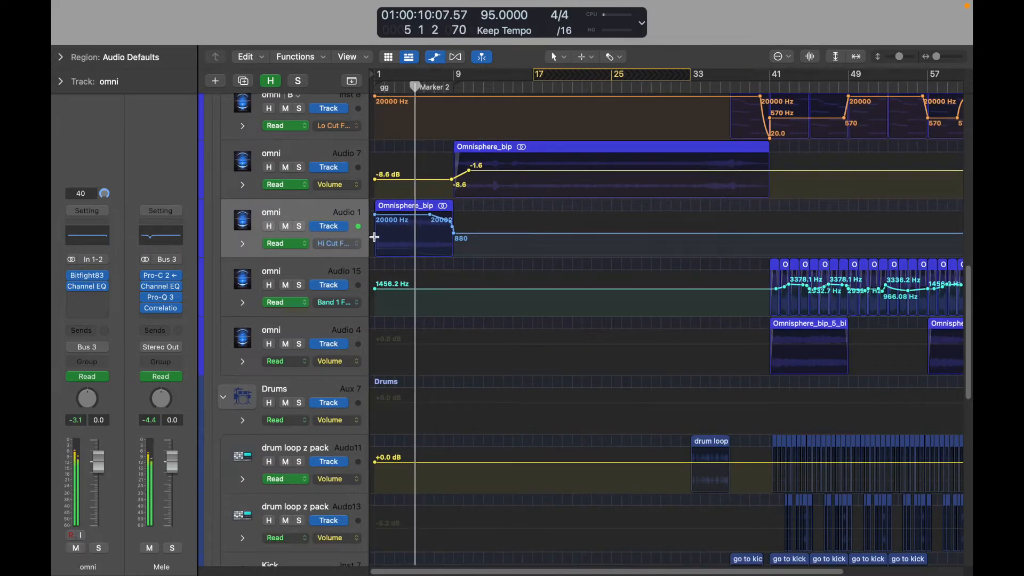
{"action": "key", "text": "super+y"}
{"action": "key", "text": "ctrl+z"}
{"action": "scroll", "coordinate": [462, 242], "scroll_direction": "down", "scroll_amount": 2}
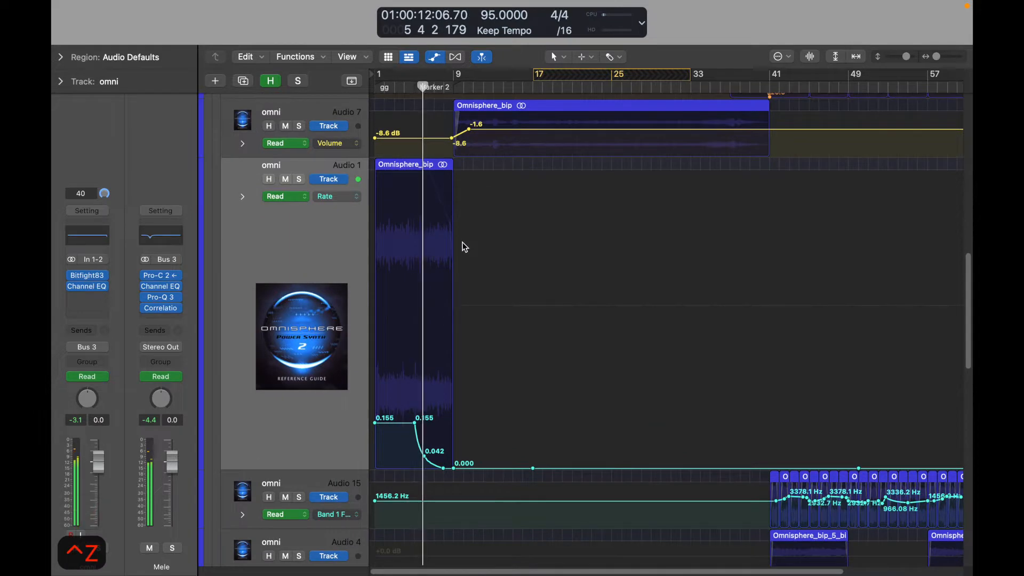
{"action": "scroll", "coordinate": [462, 244], "scroll_direction": "up", "scroll_amount": 3}
{"action": "scroll", "coordinate": [462, 248], "scroll_direction": "left", "scroll_amount": 2}
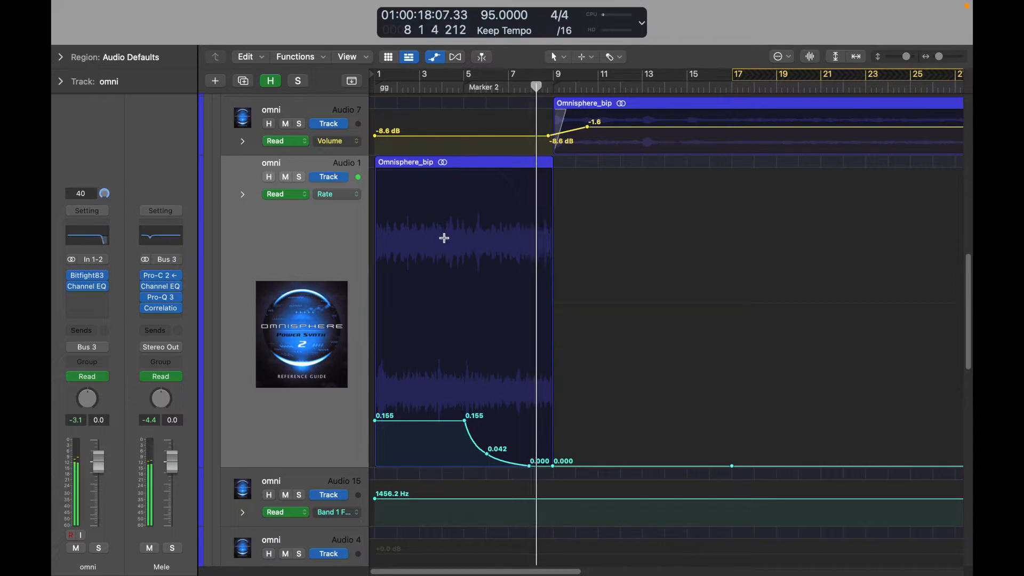
{"action": "key", "text": "super+y"}
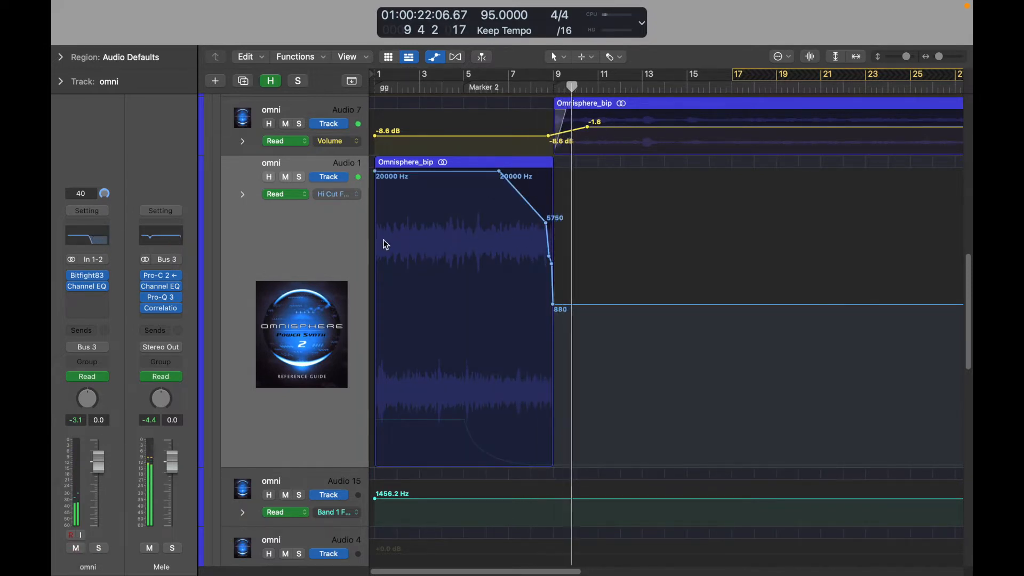
{"action": "key", "text": "ctrl+z"}
Examine the volume and low-cut automation on the other omni tracks, from bar 9 up to the drop at bar 41.
{"action": "scroll", "coordinate": [590, 195], "scroll_direction": "up", "scroll_amount": 5}
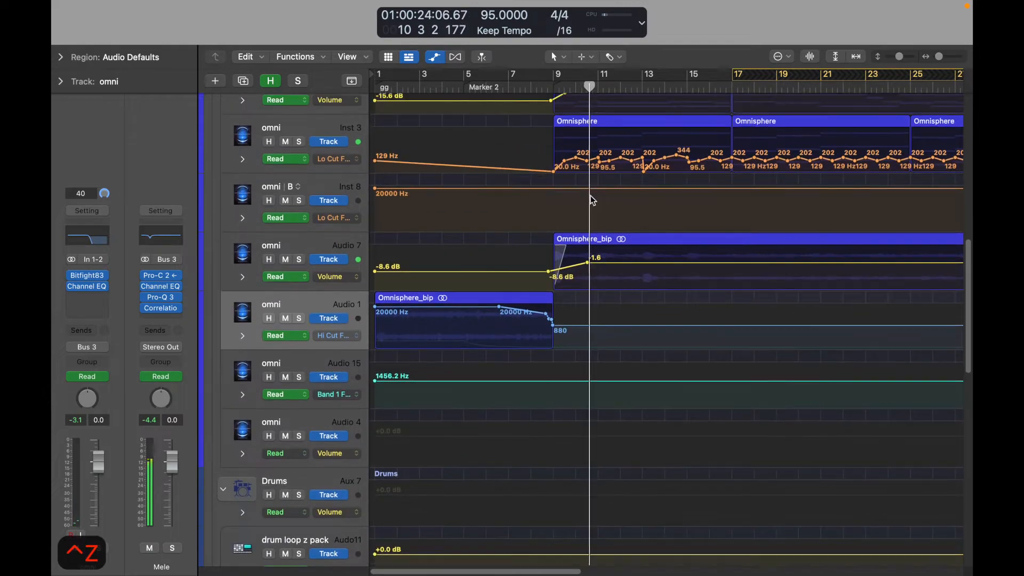
{"action": "scroll", "coordinate": [590, 195], "scroll_direction": "up", "scroll_amount": 2}
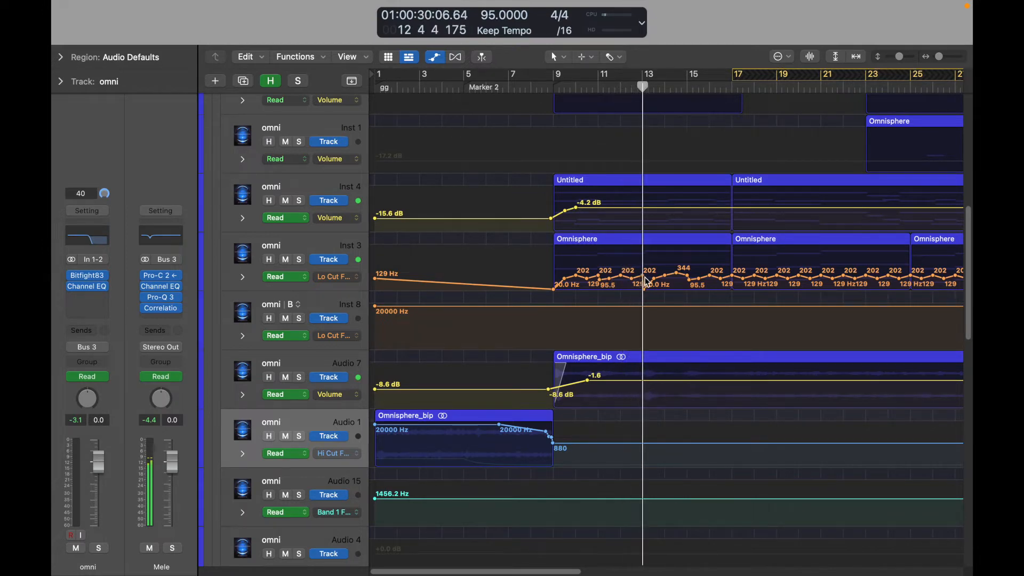
{"action": "scroll", "coordinate": [631, 217], "scroll_direction": "up", "scroll_amount": 3}
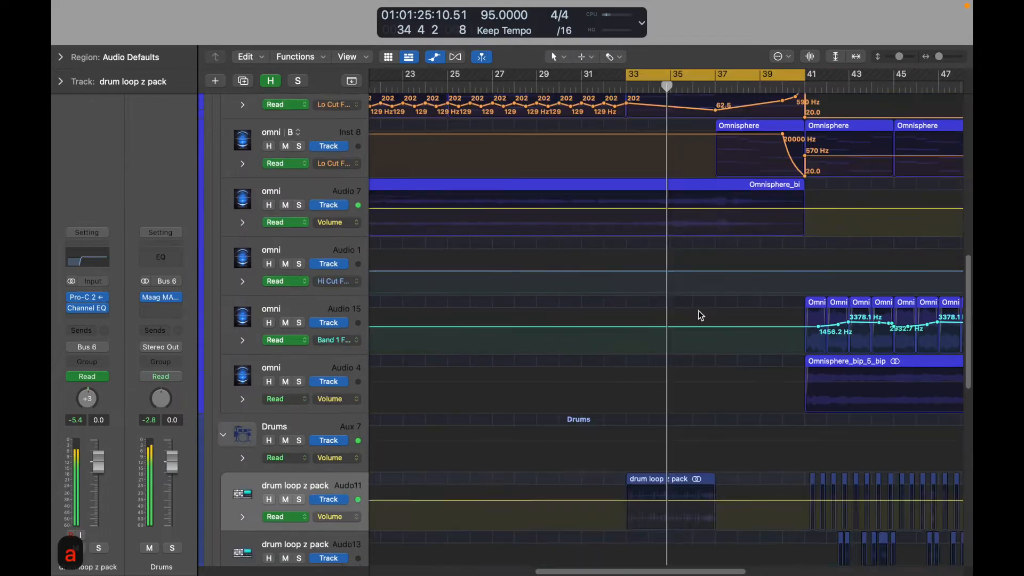
{"action": "scroll", "coordinate": [696, 308], "scroll_direction": "up", "scroll_amount": 5}
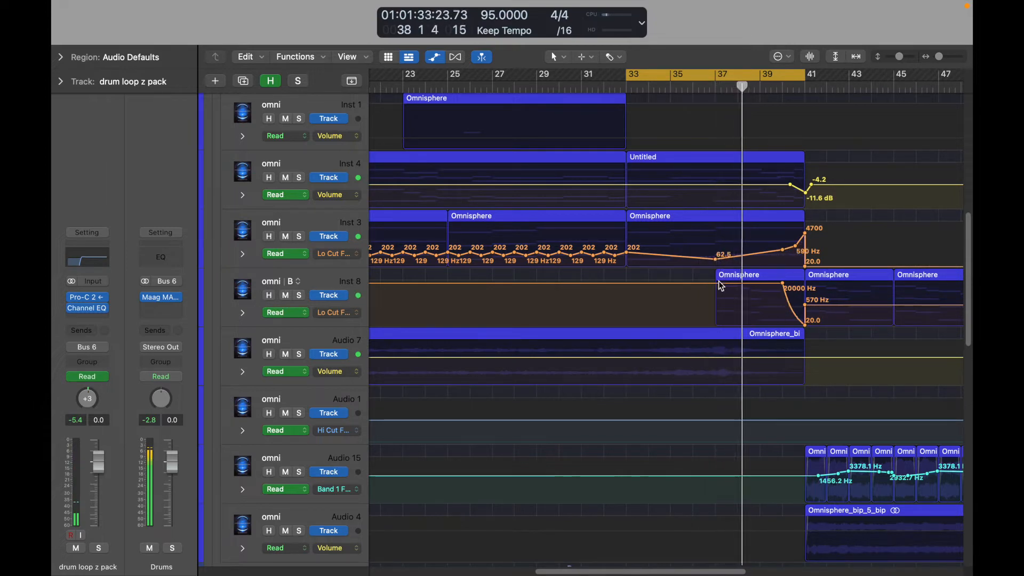
{"action": "scroll", "coordinate": [712, 270], "scroll_direction": "down", "scroll_amount": 10}
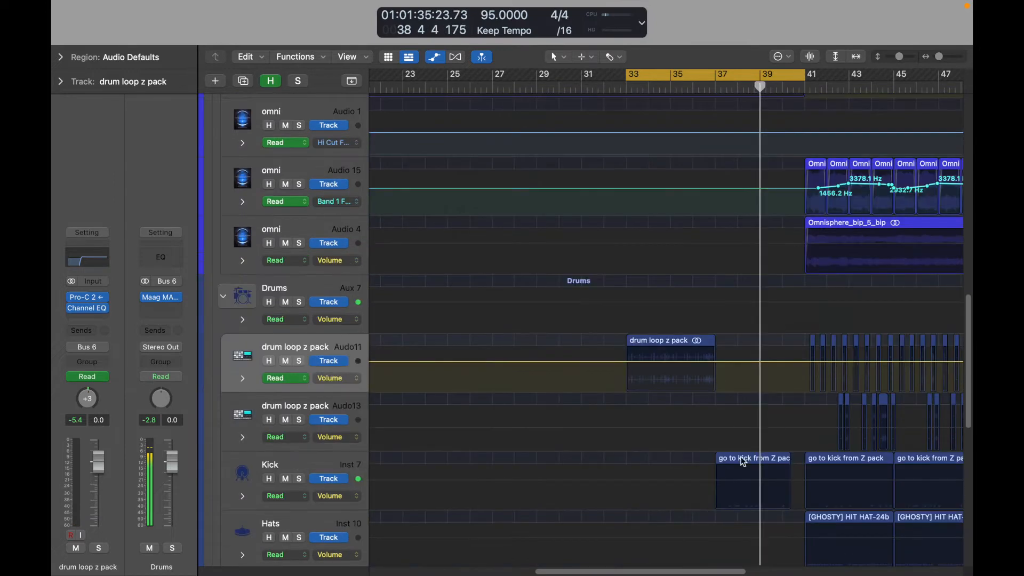
{"action": "scroll", "coordinate": [565, 386], "scroll_direction": "up", "scroll_amount": 6}
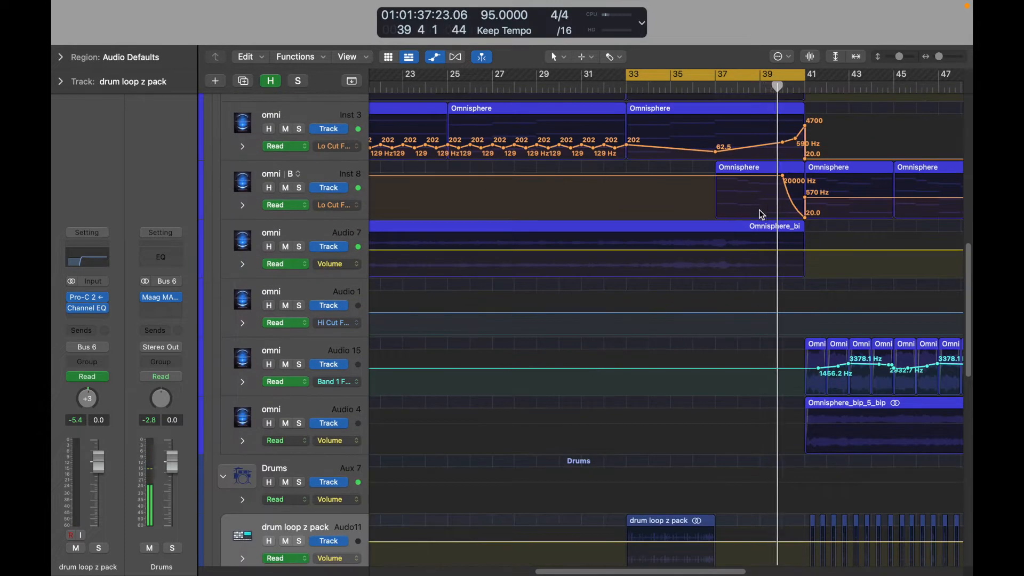
{"action": "key", "text": "space"}
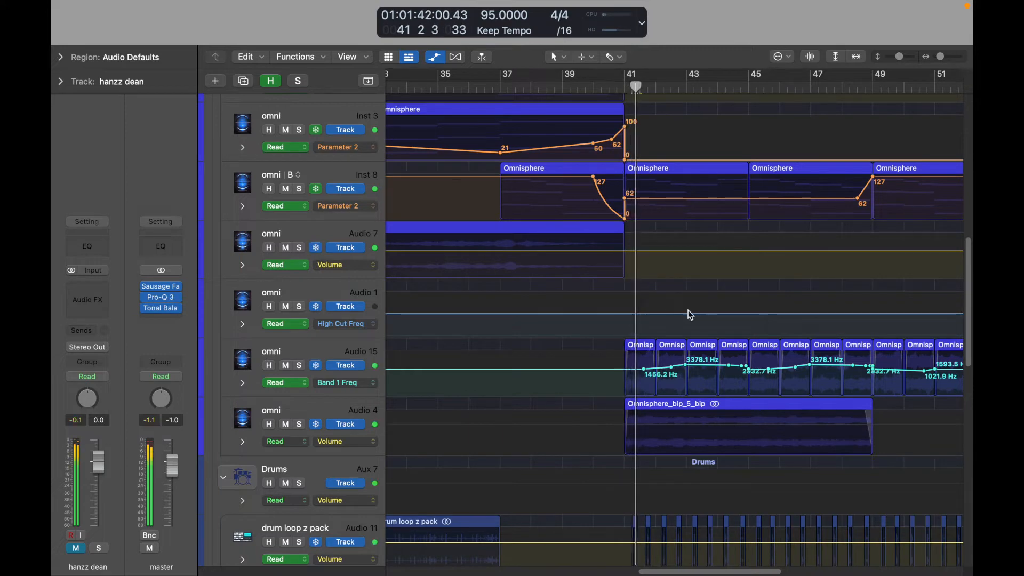
Hide the track automation and review the hi-hat pattern starting at bar 41 in the Piano Roll during playback.
{"action": "key", "text": "a"}
{"action": "scroll", "coordinate": [666, 289], "scroll_direction": "down", "scroll_amount": 2}
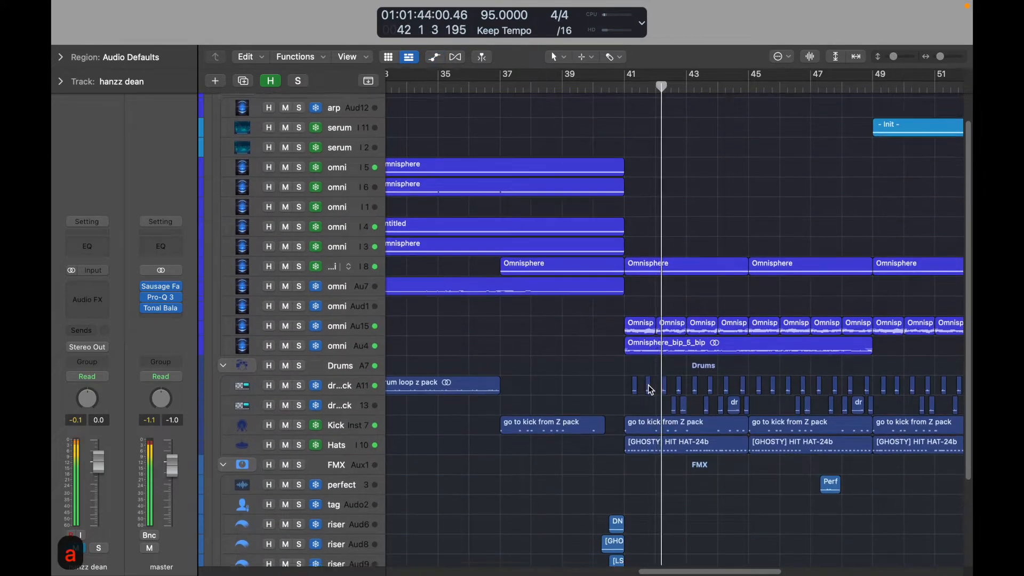
{"action": "scroll", "coordinate": [647, 385], "scroll_direction": "down", "scroll_amount": 1}
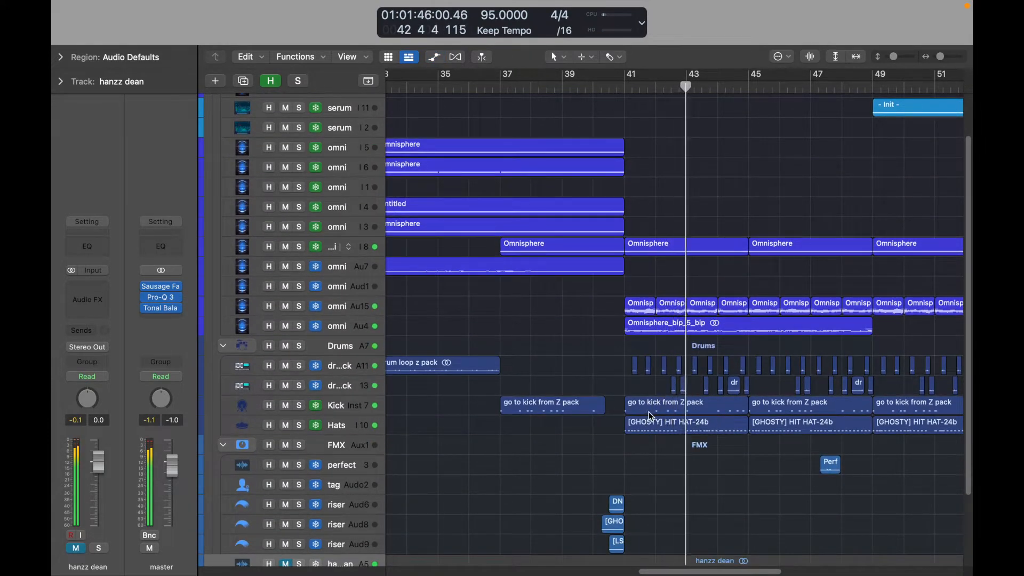
{"action": "double_click", "coordinate": [652, 423]}
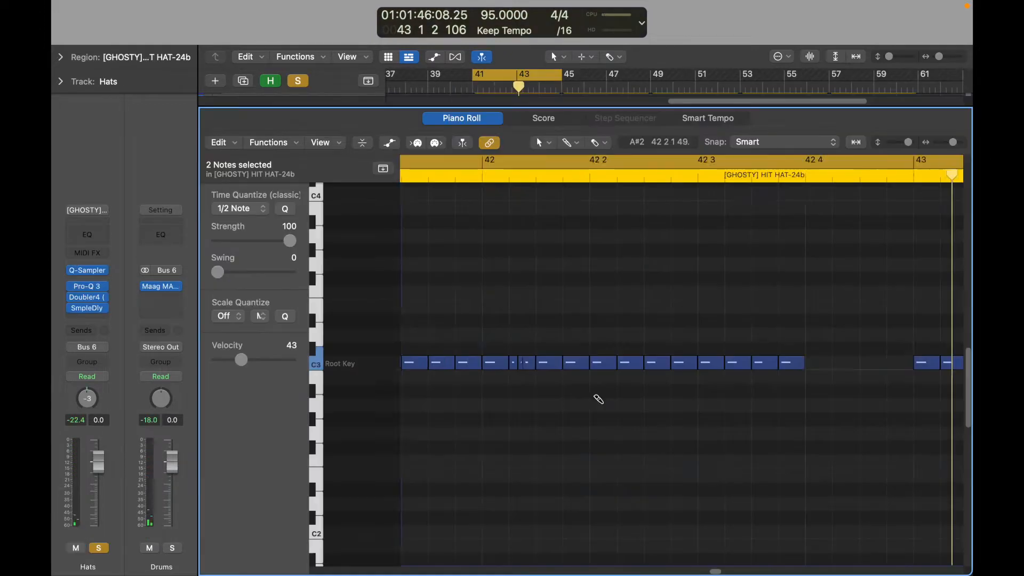
{"action": "scroll", "coordinate": [734, 384], "scroll_direction": "right", "scroll_amount": 3}
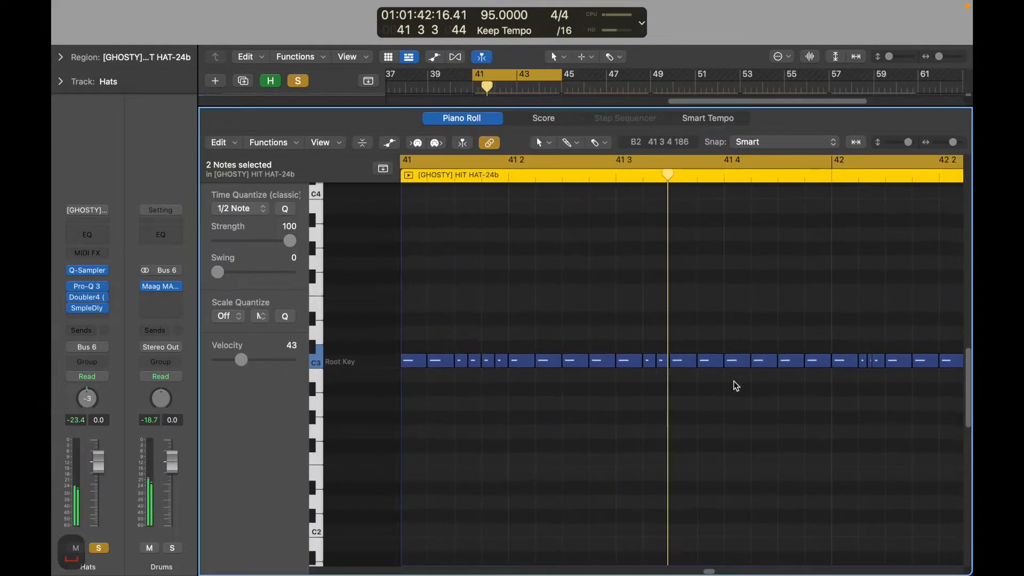
{"action": "scroll", "coordinate": [763, 389], "scroll_direction": "down", "scroll_amount": 4}
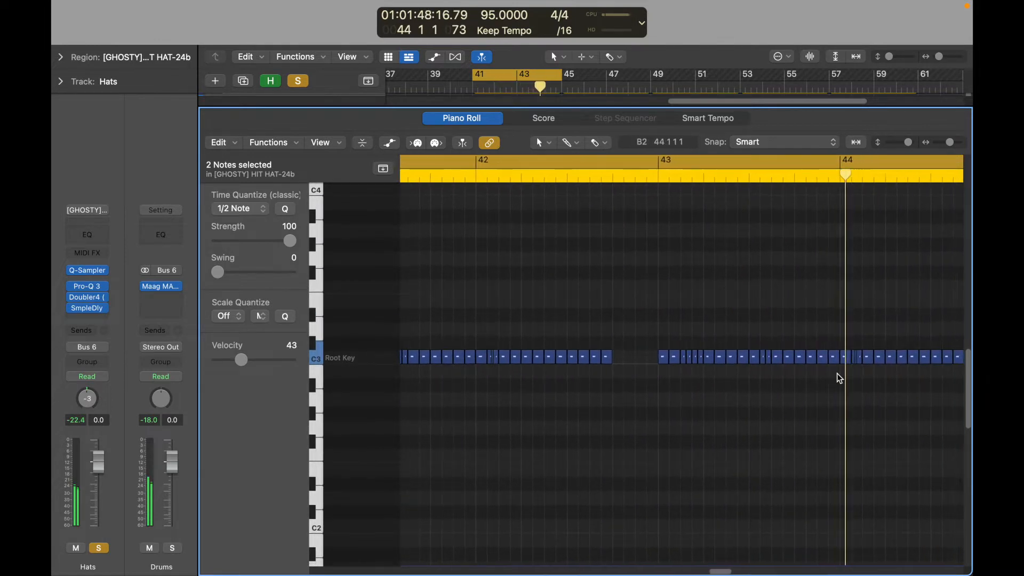
{"action": "left_click", "coordinate": [745, 389]}
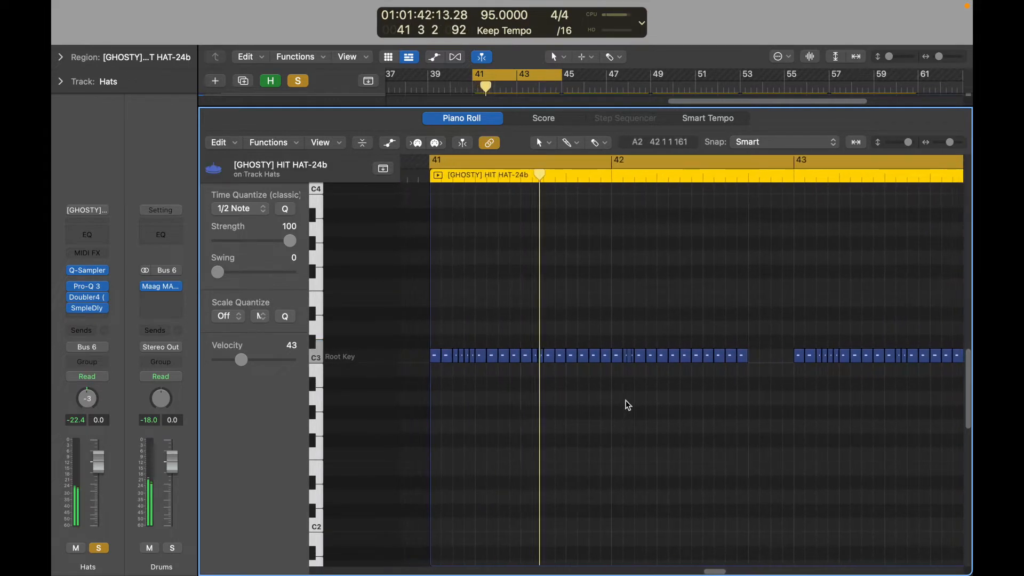
{"action": "key", "text": "space"}
{"action": "key", "text": "p"}
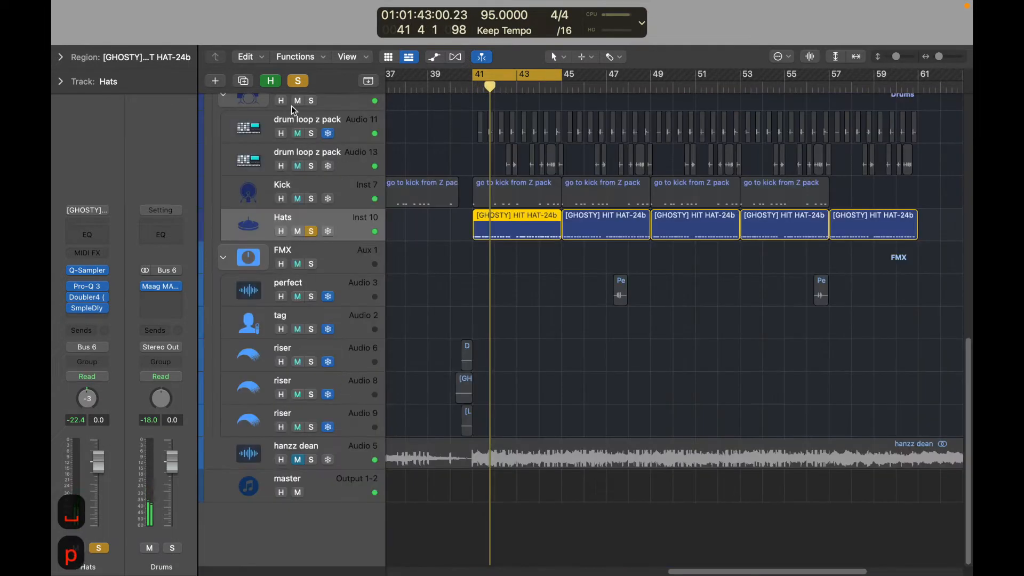
Solo both drum loop z pack tracks together with the hats and listen to the loop from bar 41.
{"action": "left_click", "coordinate": [310, 133]}
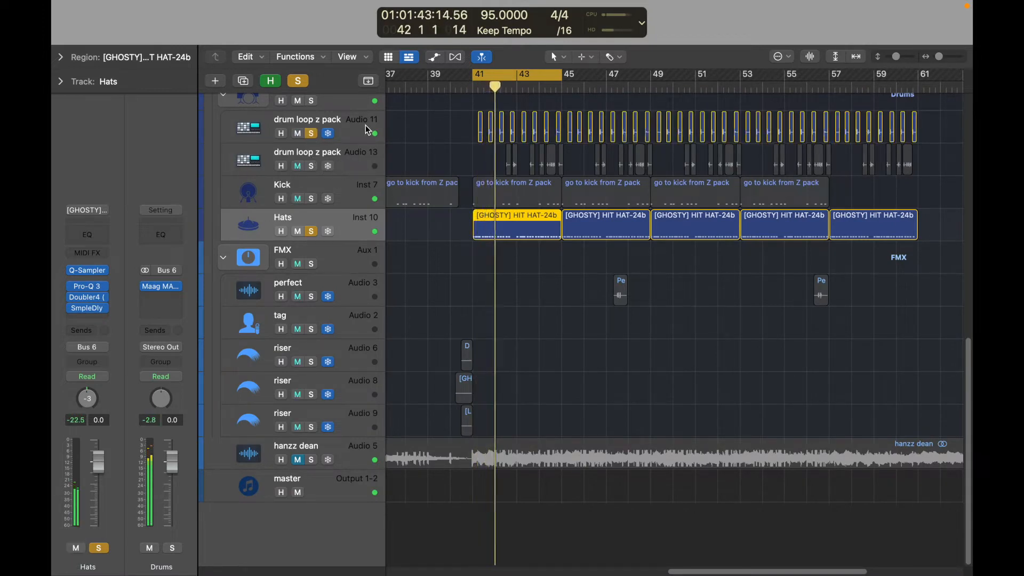
{"action": "scroll", "coordinate": [517, 164], "scroll_direction": "up", "scroll_amount": 5}
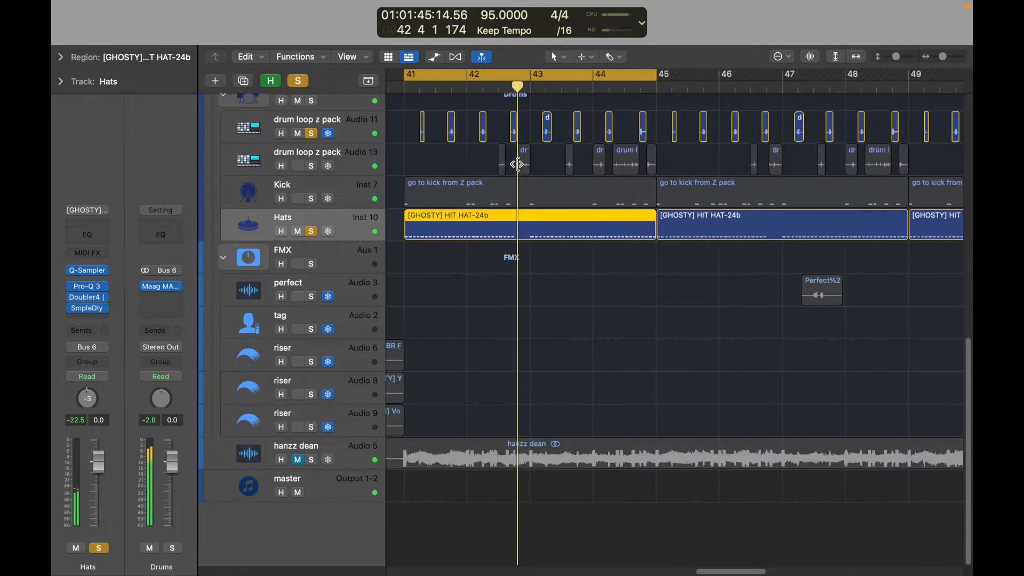
{"action": "left_click", "coordinate": [312, 167]}
{"action": "key", "text": "space"}
{"action": "key", "text": "space"}
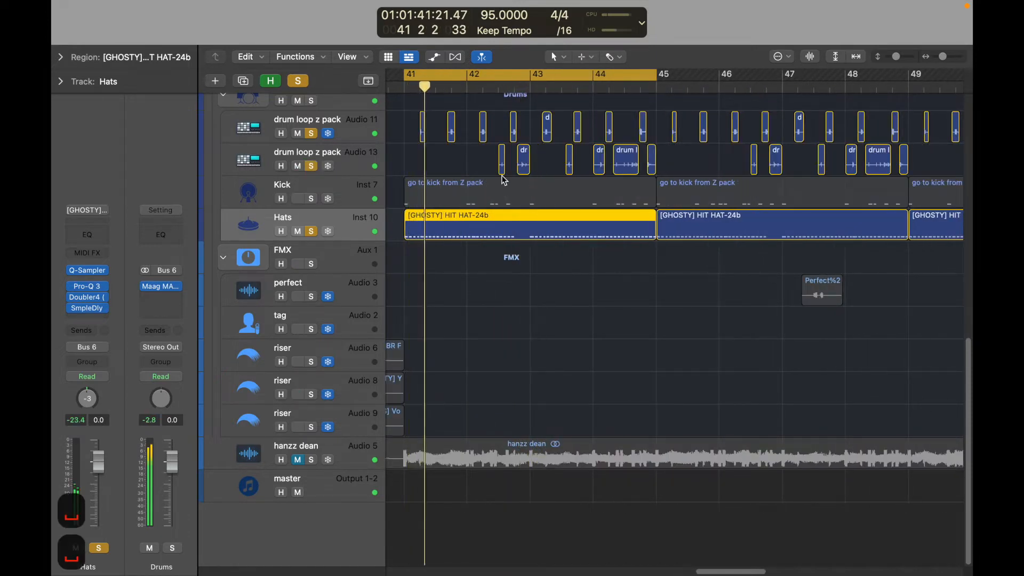
{"action": "left_click", "coordinate": [507, 168]}
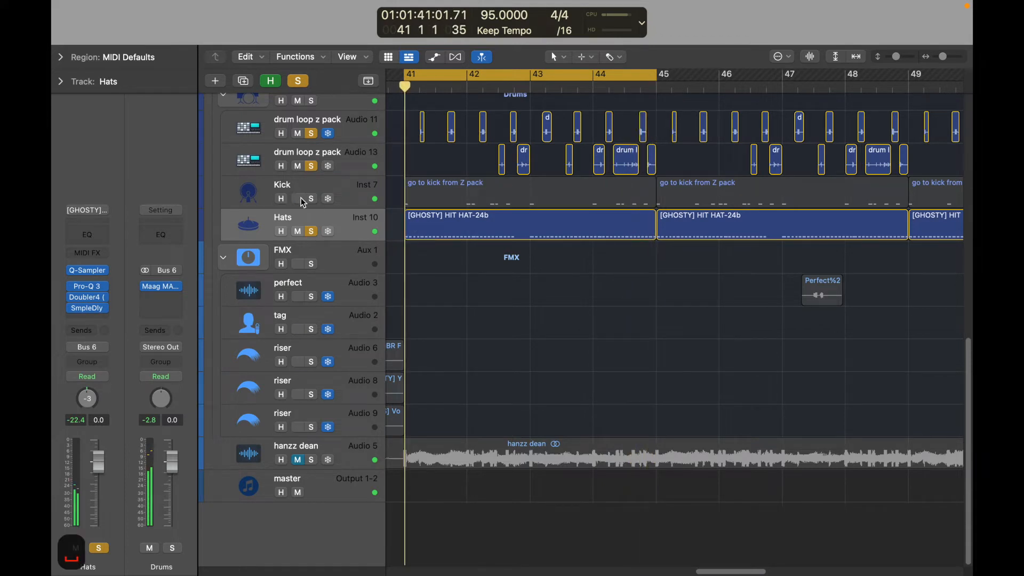
Review the kick pattern at bar 41 in the Piano Roll and open the Maag MAGNUM-K effect on the Drums bus.
{"action": "double_click", "coordinate": [437, 190]}
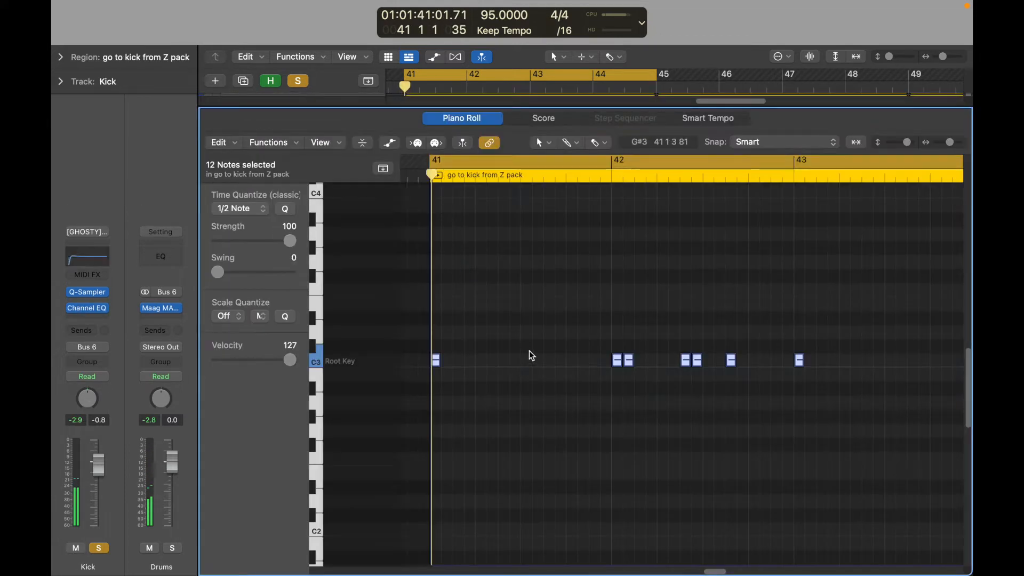
{"action": "left_click", "coordinate": [526, 351]}
{"action": "key", "text": "z"}
{"action": "key", "text": "space"}
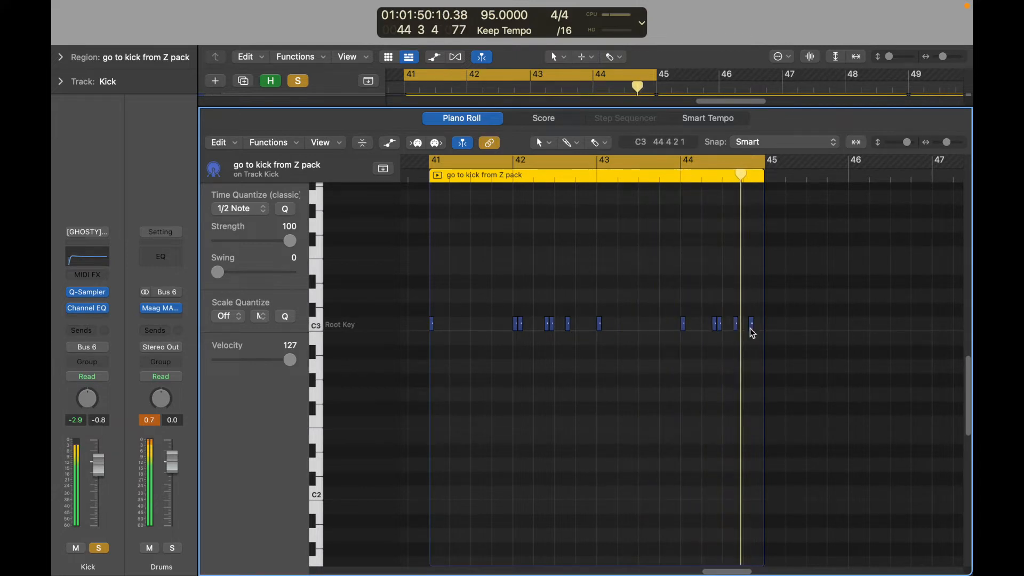
{"action": "left_click", "coordinate": [167, 313]}
{"action": "key", "text": "x"}
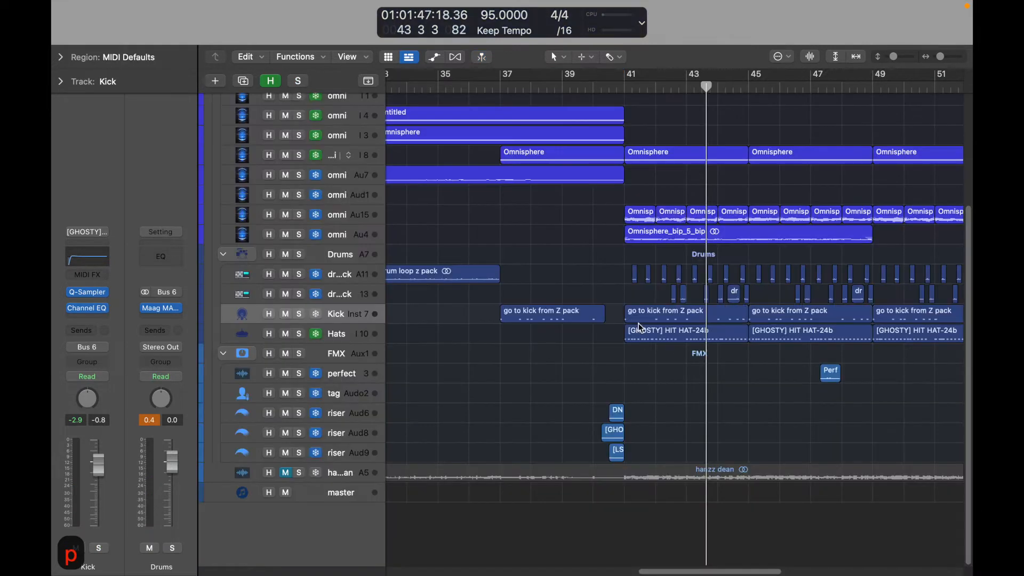
Reopen the kick region at bar 41 in the Piano Roll and select all of its notes.
{"action": "double_click", "coordinate": [647, 308]}
{"action": "left_click_drag", "start_coordinate": [511, 343], "coordinate": [832, 429]}
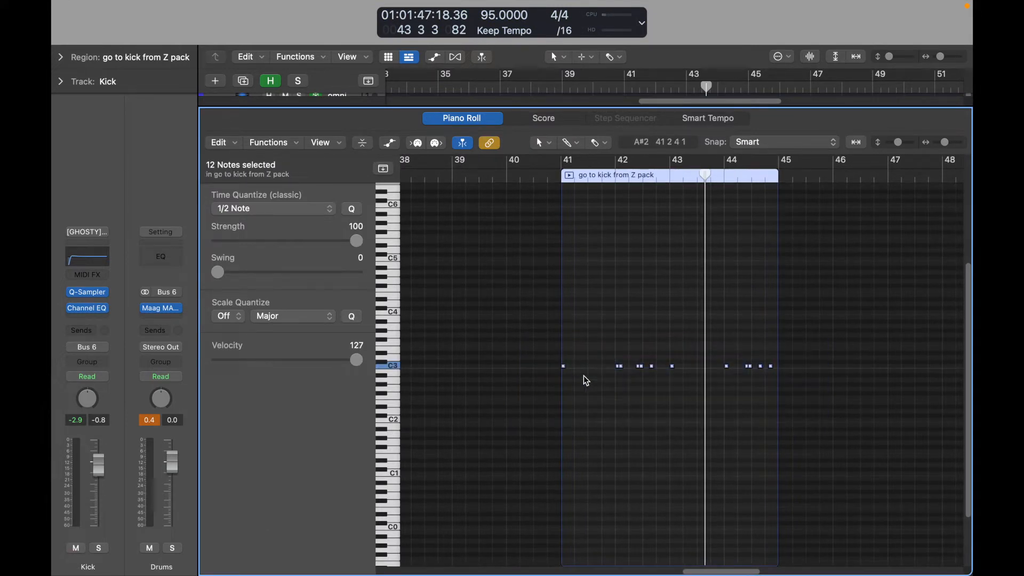
{"action": "key", "text": "space"}
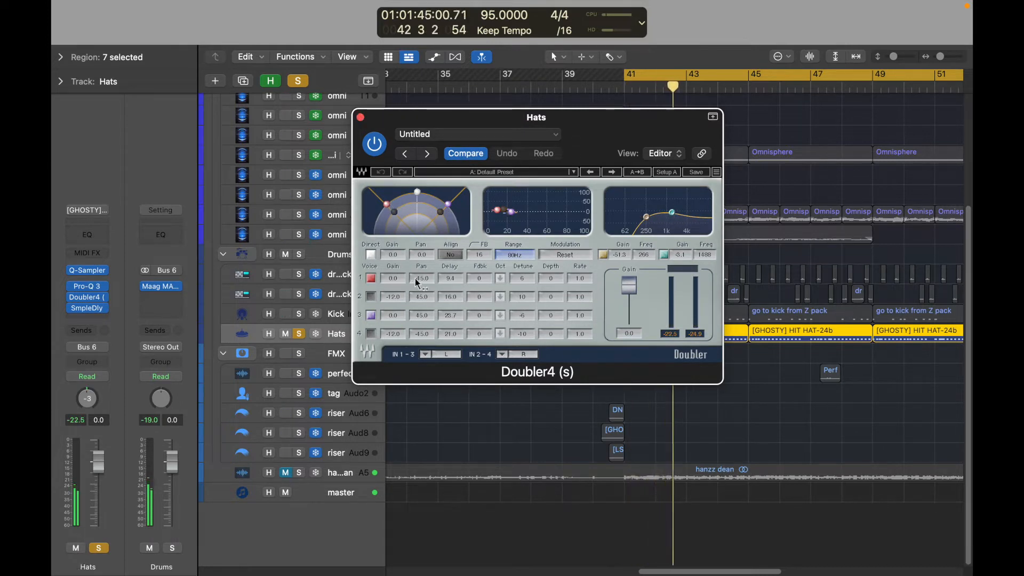
Close the Doubler4 effect and set the right delay of the Hats track's Sample Delay to 86 samples.
{"action": "left_click", "coordinate": [360, 117]}
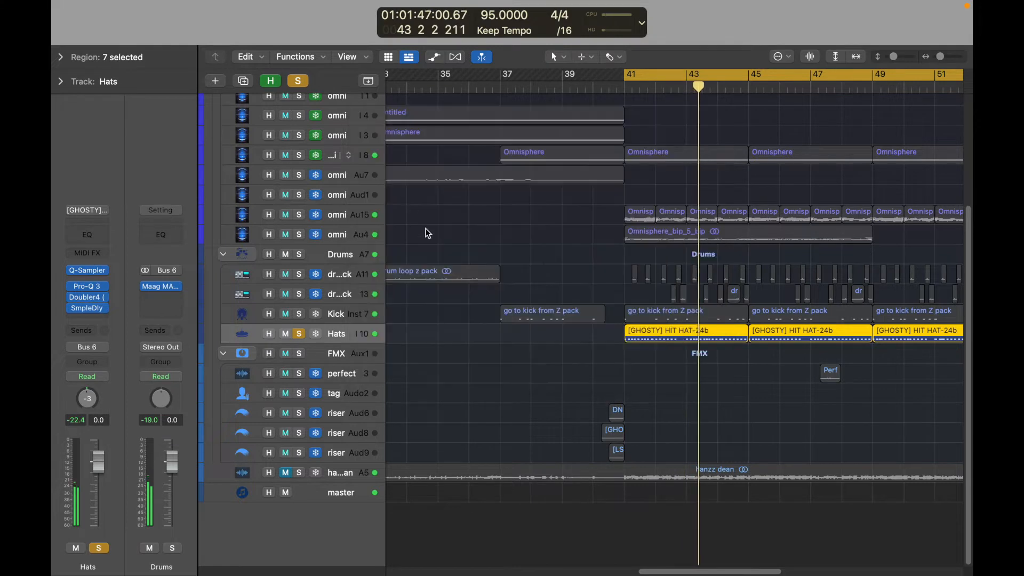
{"action": "left_click", "coordinate": [437, 273]}
{"action": "key", "text": "space"}
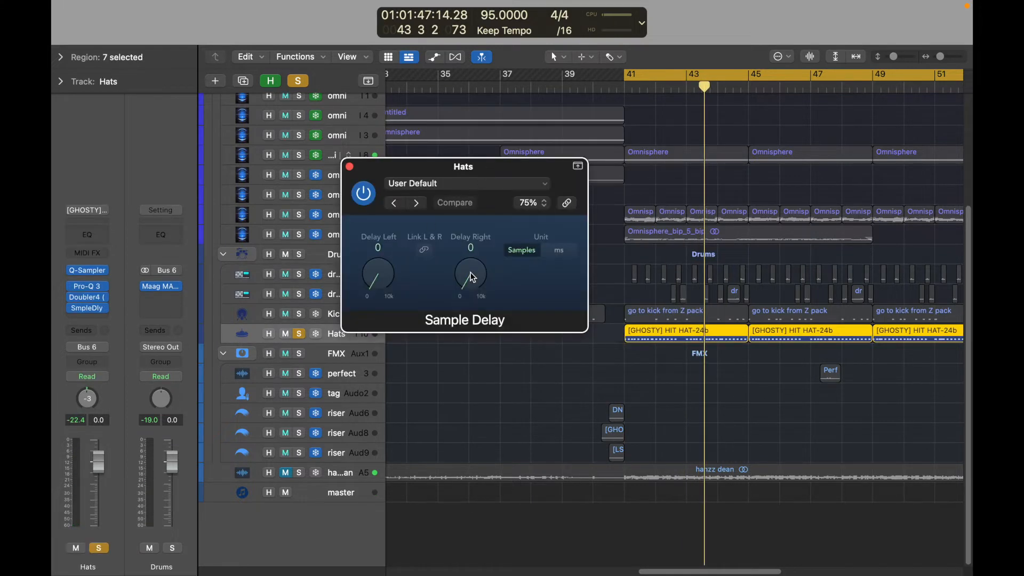
{"action": "key", "text": "space"}
{"action": "left_click_drag", "start_coordinate": [467, 271], "coordinate": [468, 272]}
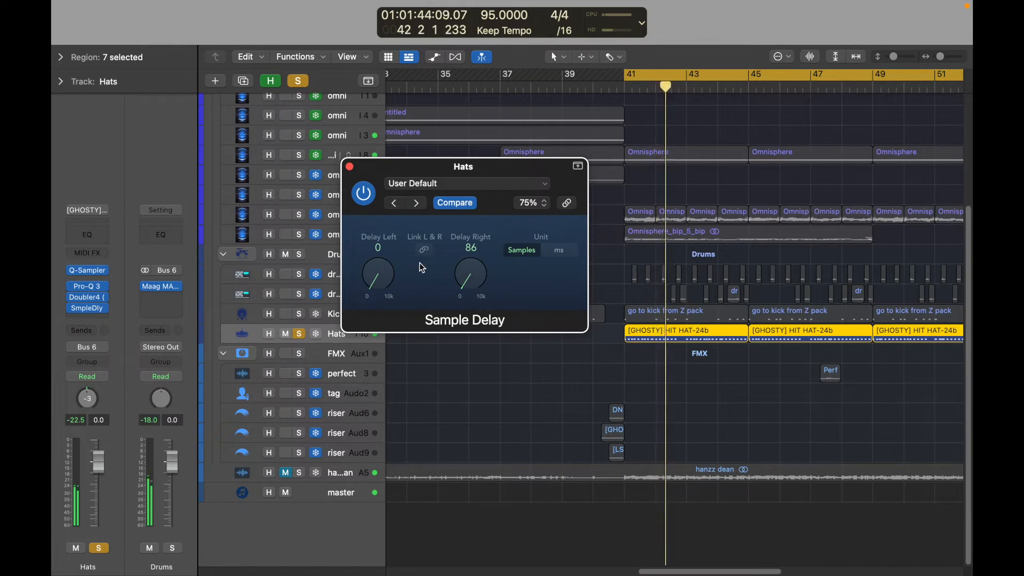
{"action": "left_click", "coordinate": [349, 166]}
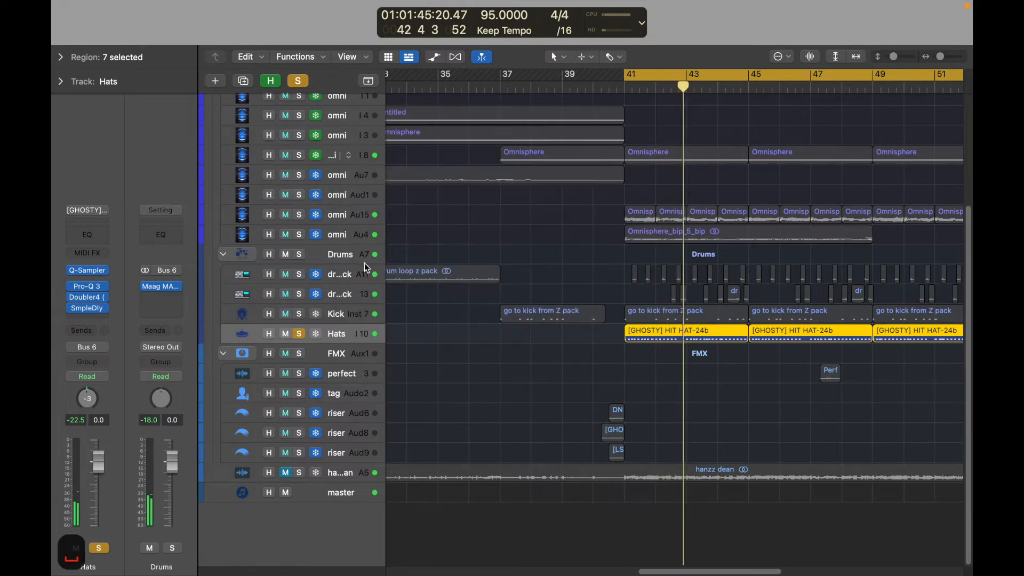
Unsolo the Hats track and select the drum loop z pack track on Audio 11.
{"action": "left_click", "coordinate": [299, 334]}
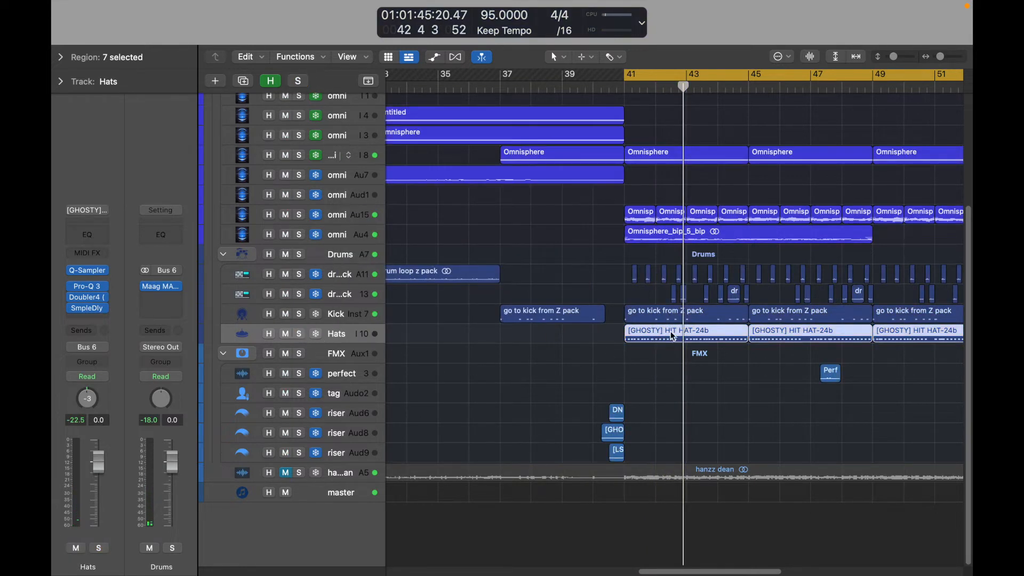
{"action": "left_click", "coordinate": [361, 295]}
{"action": "left_click", "coordinate": [358, 276]}
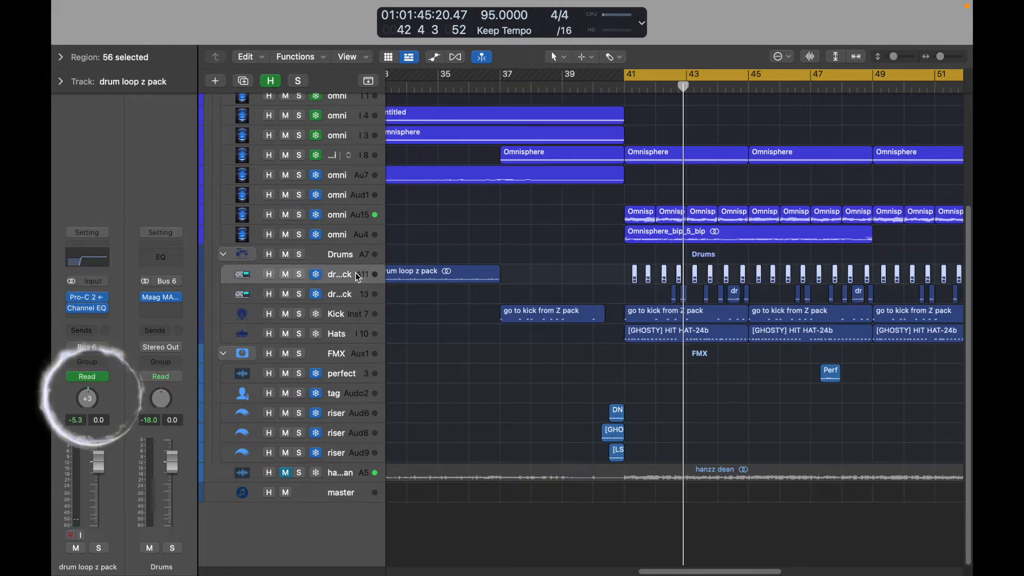
Solo the Omnisphere_bip_5_bip region's omni track on Audio 4, listen to it from bar 41, and unsolo it.
{"action": "scroll", "coordinate": [627, 252], "scroll_direction": "up", "scroll_amount": 1}
{"action": "left_click", "coordinate": [627, 251]}
{"action": "left_click", "coordinate": [642, 240]}
{"action": "key", "text": "s"}
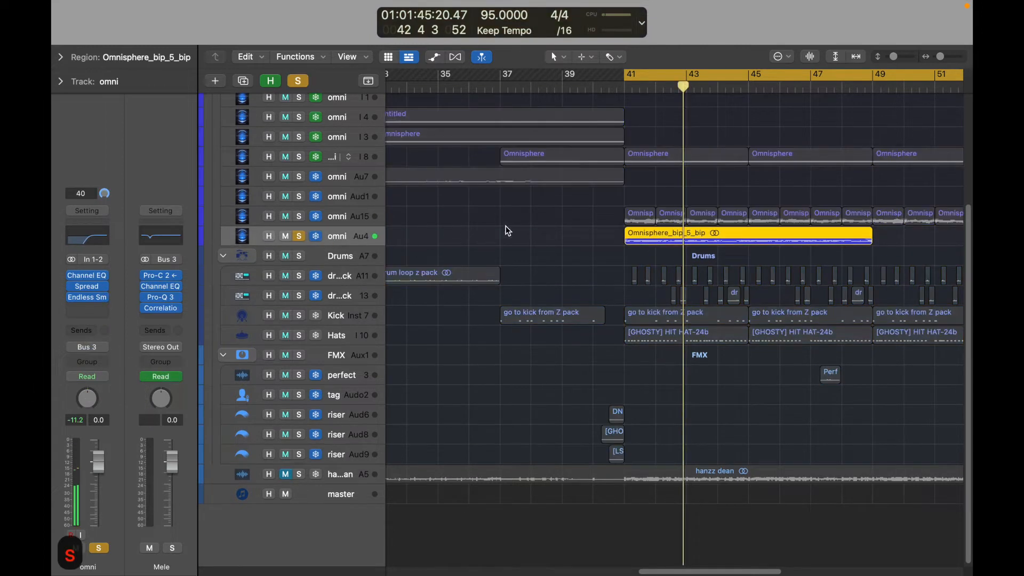
{"action": "key", "text": "space"}
{"action": "left_click", "coordinate": [299, 236]}
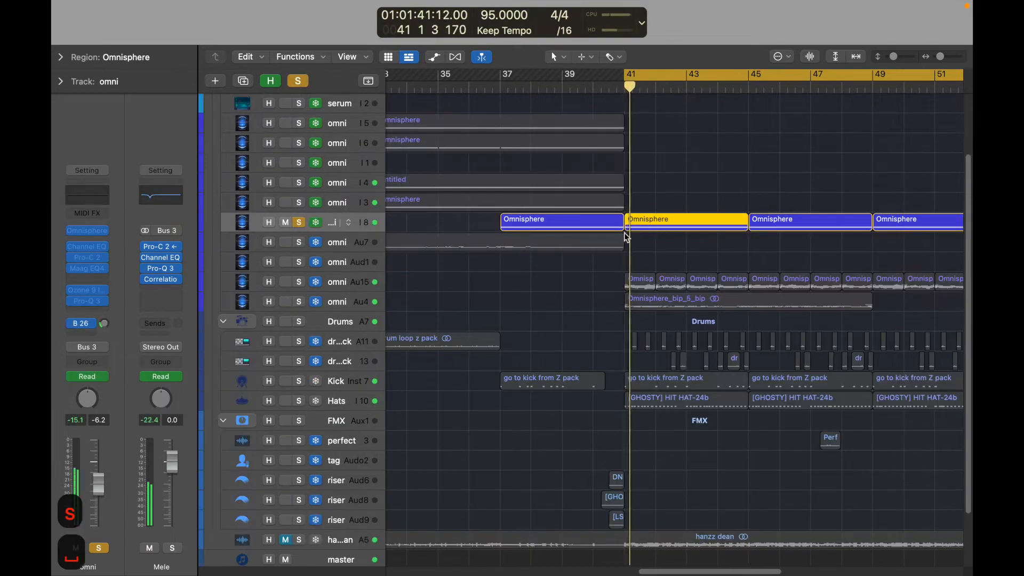
Audition the omni tracks on Inst 8 and Audio 4 together by toggling their solos during playback from bar 41.
{"action": "left_click", "coordinate": [299, 302]}
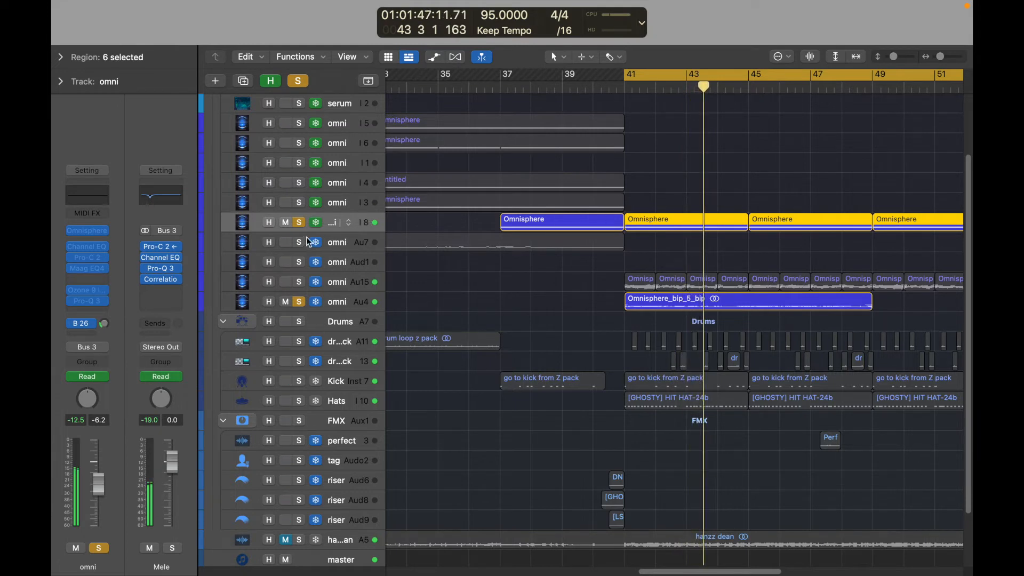
{"action": "left_click", "coordinate": [299, 222]}
{"action": "left_click", "coordinate": [299, 223]}
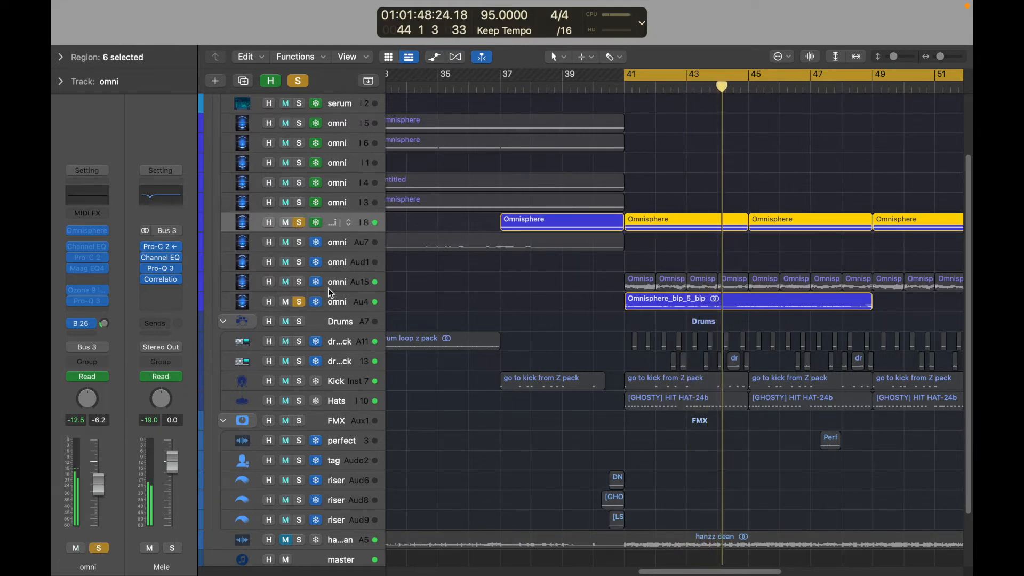
{"action": "left_click", "coordinate": [300, 282]}
{"action": "left_click", "coordinate": [299, 221]}
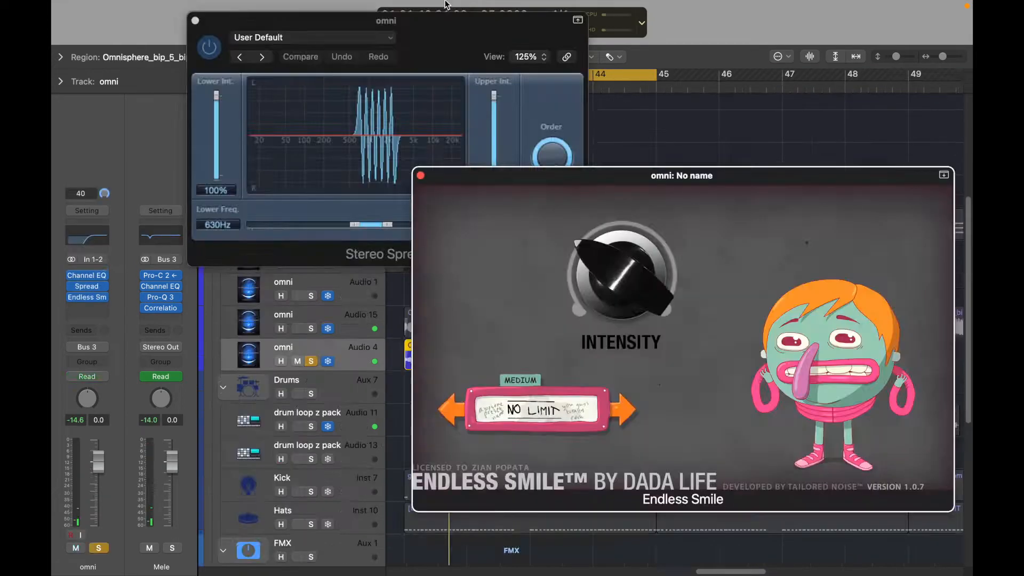
Arrange Audio 4's Stereo Spread and Endless Smile windows side by side and compare the sound with the effects bypassed and active.
{"action": "left_click", "coordinate": [469, 18]}
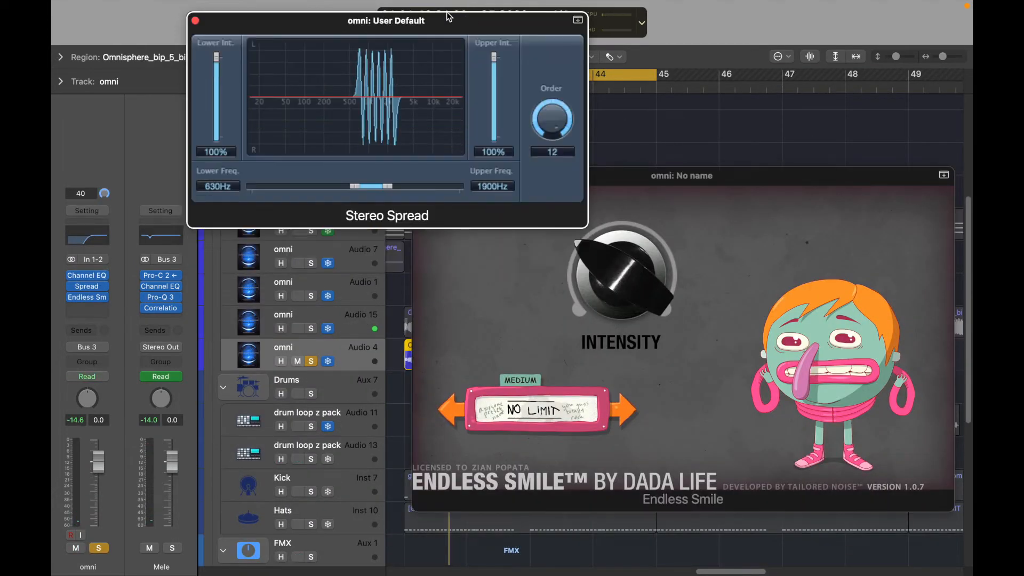
{"action": "left_click_drag", "start_coordinate": [461, 15], "coordinate": [389, 5]}
{"action": "left_click_drag", "start_coordinate": [715, 177], "coordinate": [720, 232]}
{"action": "mouse_move", "coordinate": [608, 336]}
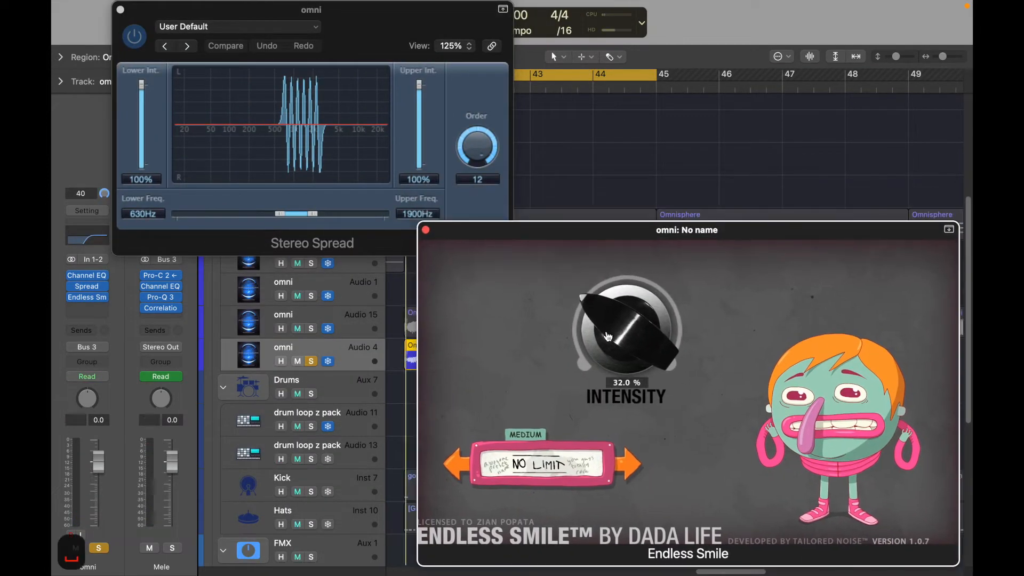
{"action": "left_click", "coordinate": [72, 290]}
{"action": "left_click", "coordinate": [72, 286]}
{"action": "left_click", "coordinate": [72, 287]}
{"action": "key", "text": "space"}
{"action": "left_click", "coordinate": [74, 297]}
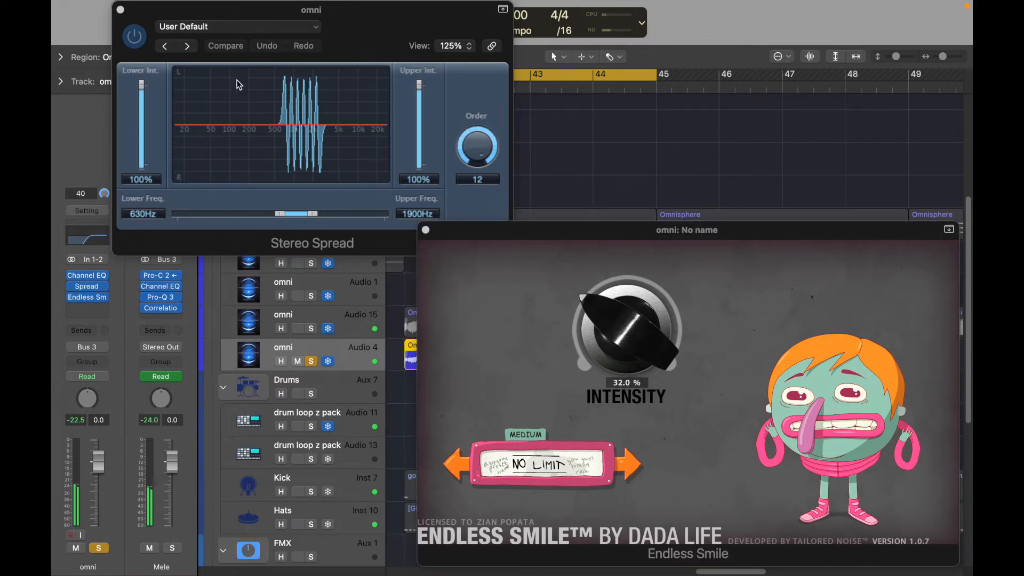
Close the Stereo Spread and Endless Smile effects and unsolo the omni track on Audio 4.
{"action": "left_click", "coordinate": [120, 10]}
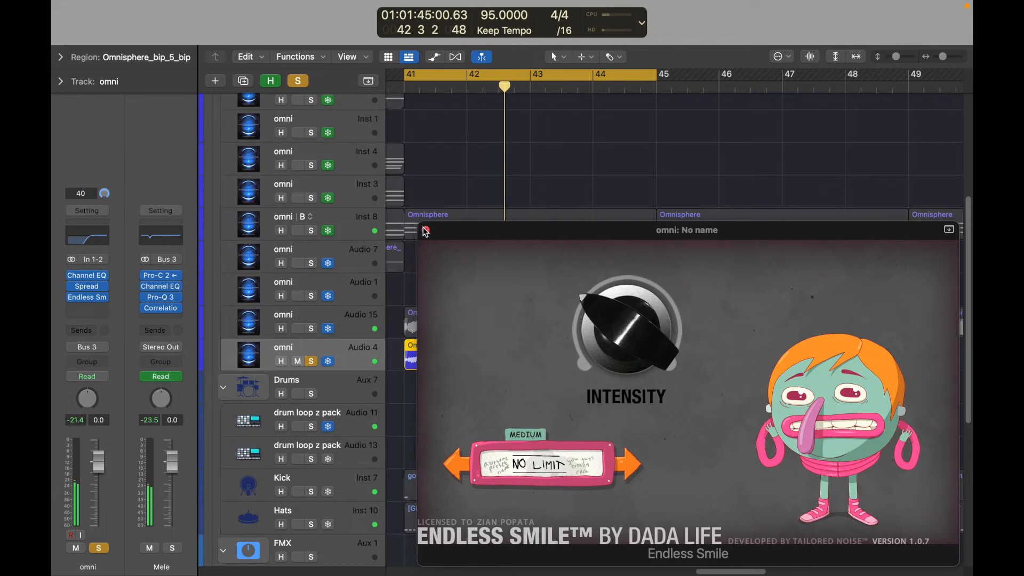
{"action": "left_click", "coordinate": [425, 231]}
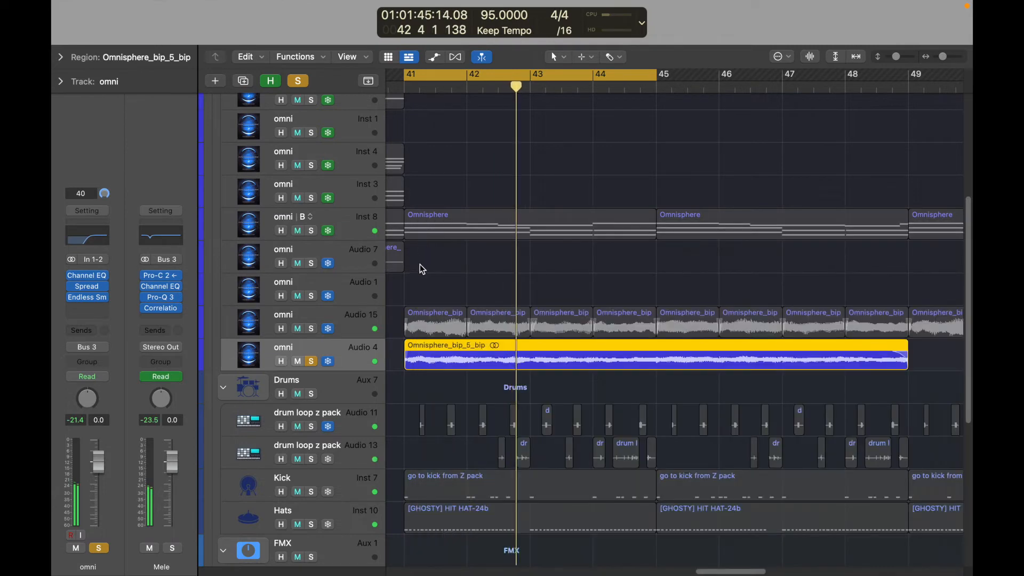
{"action": "left_click", "coordinate": [312, 230]}
{"action": "left_click", "coordinate": [315, 360]}
{"action": "key", "text": "space"}
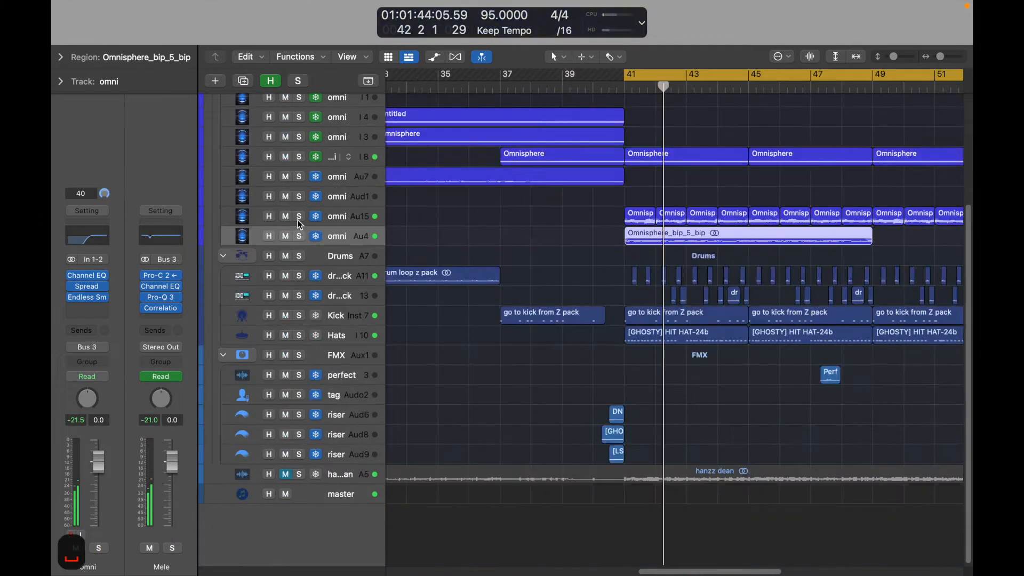
Solo and select the omni track on Audio 15 and listen to it from bar 41.
{"action": "left_click", "coordinate": [298, 218]}
{"action": "key", "text": "space"}
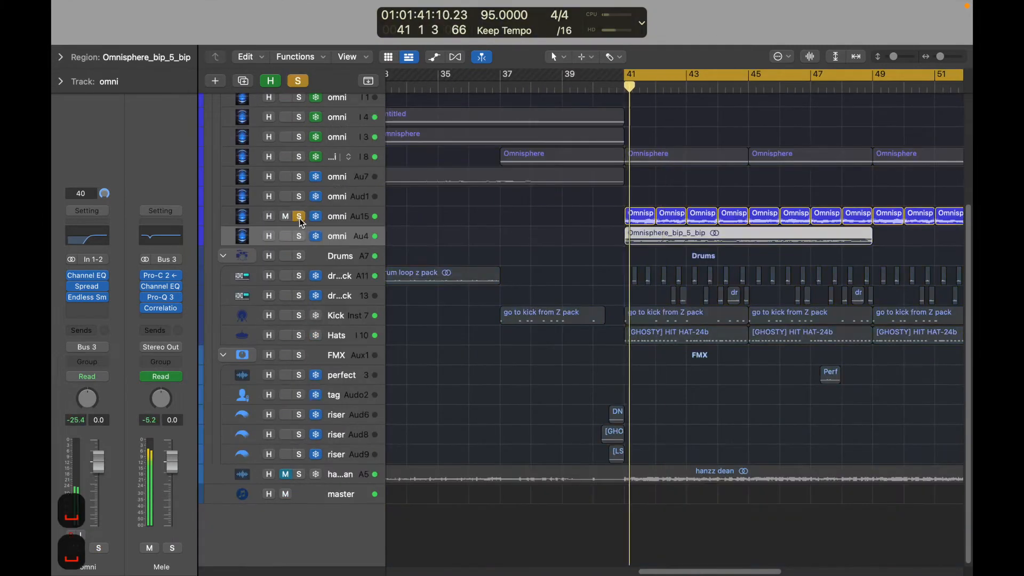
{"action": "left_click", "coordinate": [354, 221]}
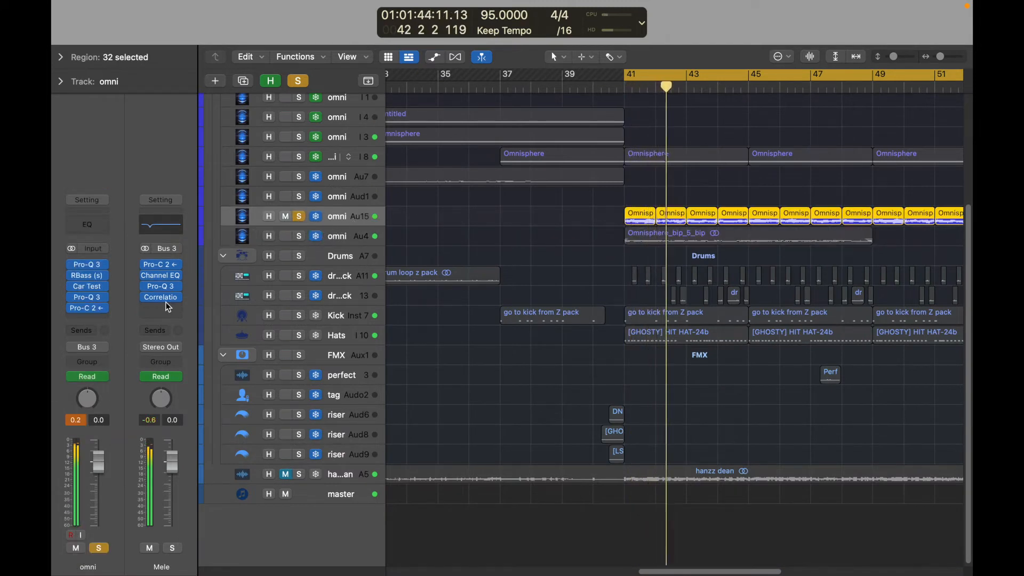
Open RBass on the Audio 15 omni track, compare the bass with it bypassed and active, and close it.
{"action": "left_click", "coordinate": [88, 276]}
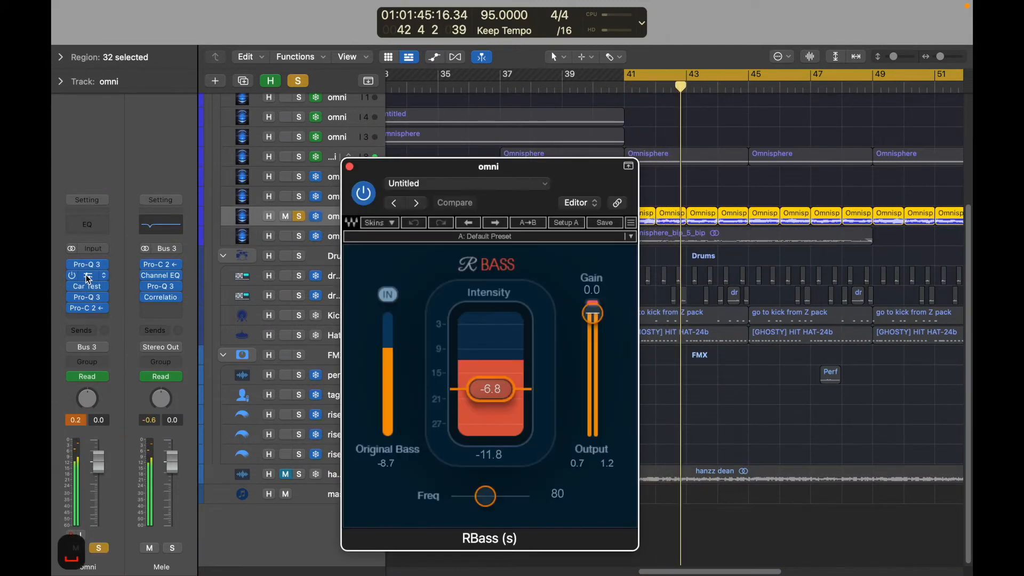
{"action": "left_click_drag", "start_coordinate": [560, 181], "coordinate": [421, 120]}
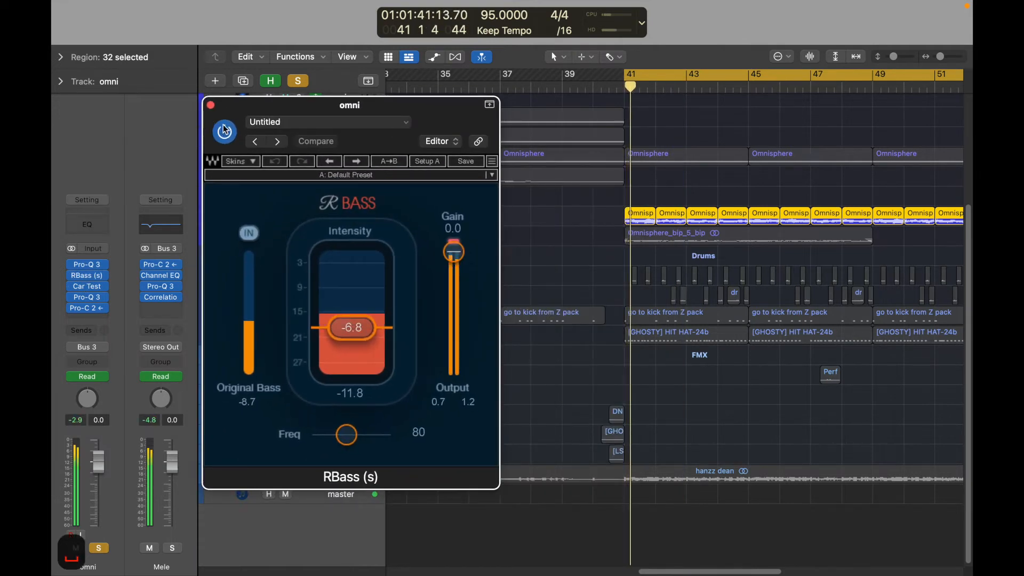
{"action": "left_click", "coordinate": [225, 130]}
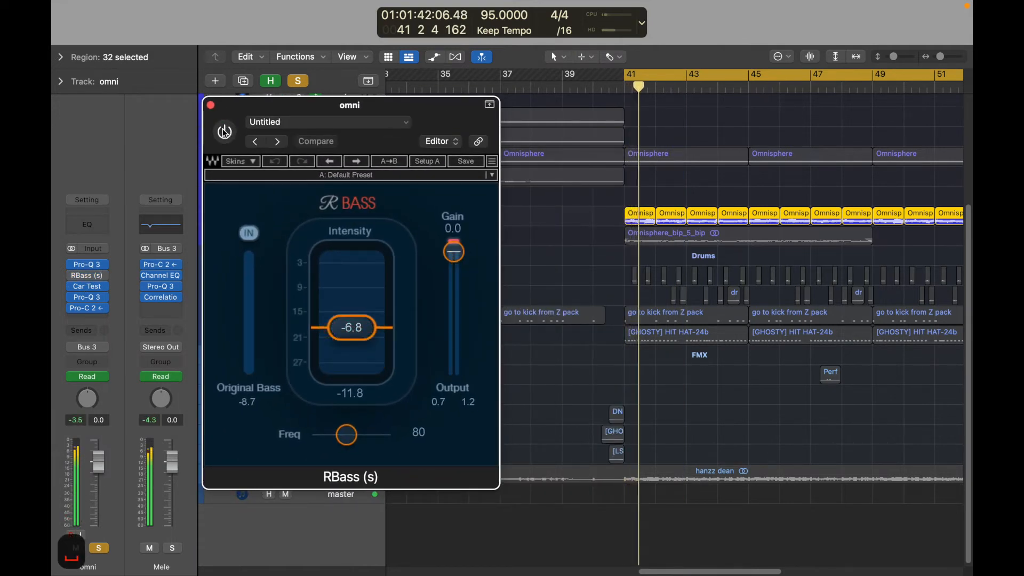
{"action": "left_click", "coordinate": [225, 131]}
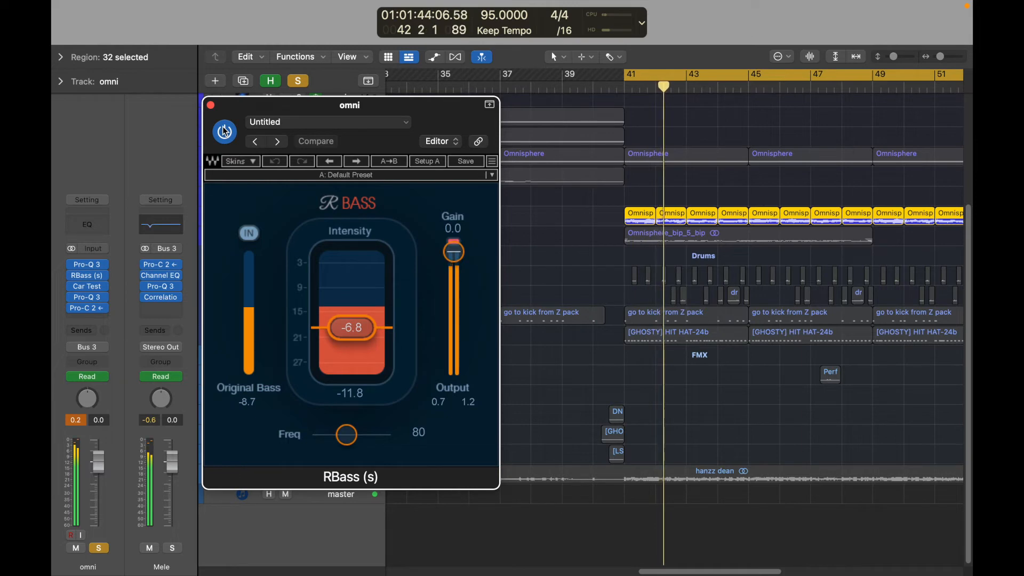
{"action": "left_click", "coordinate": [89, 276]}
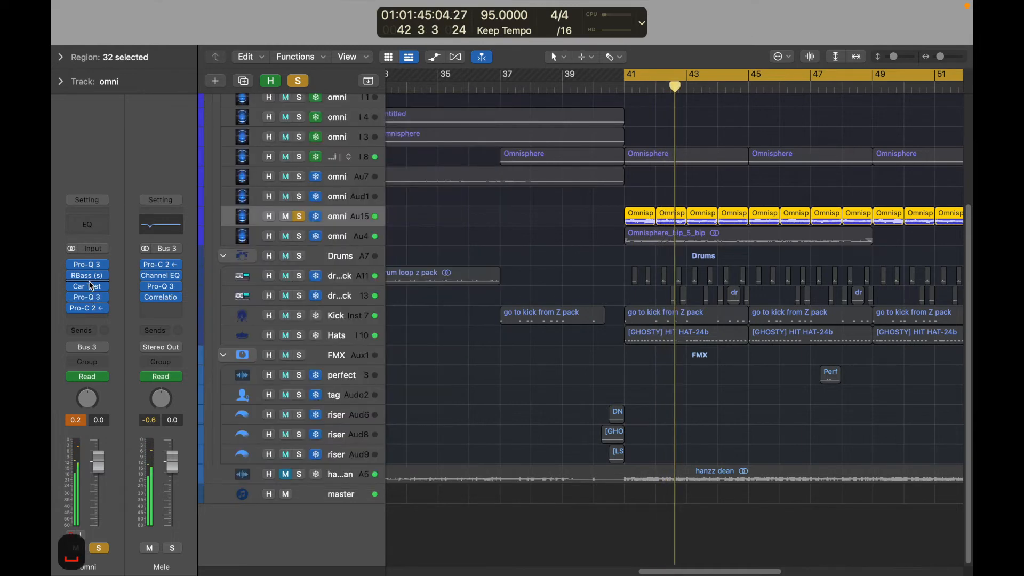
Open Car Test on the Audio 15 omni track, compare the loop with it bypassed and active, and close it.
{"action": "left_click", "coordinate": [89, 287]}
{"action": "left_click_drag", "start_coordinate": [647, 185], "coordinate": [404, 115]}
{"action": "left_click", "coordinate": [118, 121]}
{"action": "key", "text": "space"}
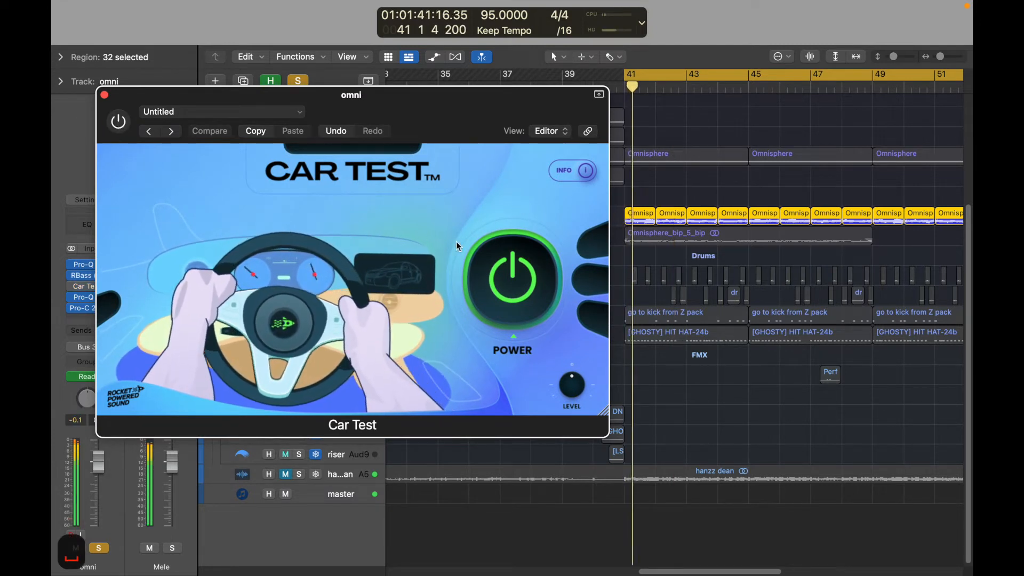
{"action": "key", "text": "space"}
{"action": "left_click", "coordinate": [121, 124]}
{"action": "key", "text": "space"}
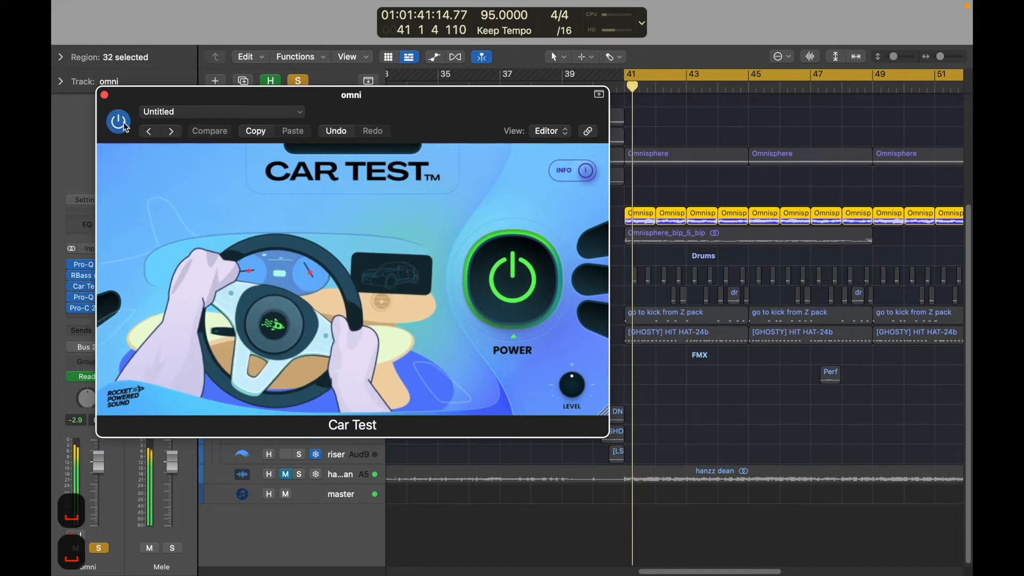
{"action": "left_click", "coordinate": [105, 95]}
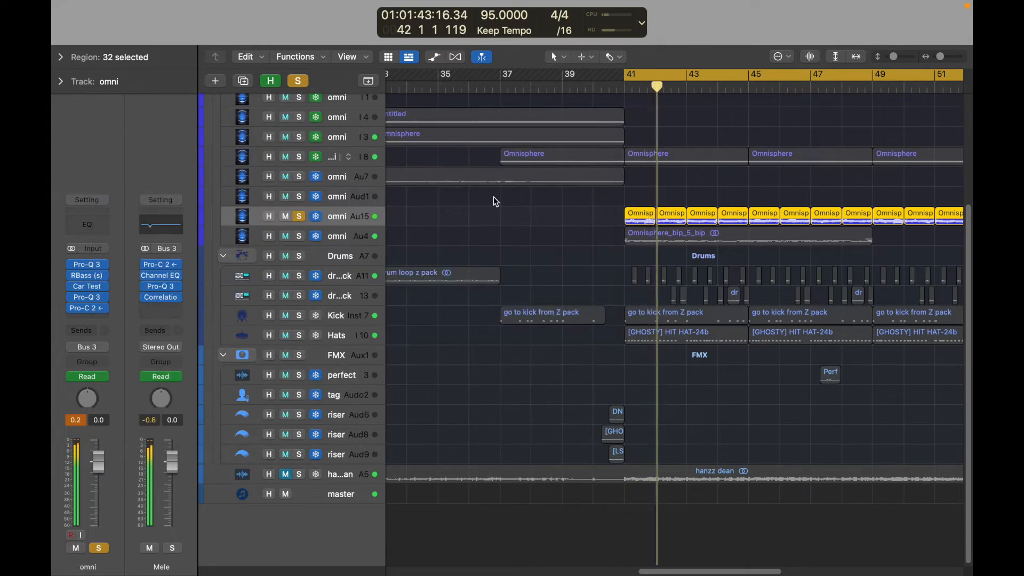
Review the Pro-C 2 side chain from the kick on Audio 15 alongside the kick region at bar 41, then close the compressor.
{"action": "mouse_move", "coordinate": [88, 313]}
{"action": "left_click", "coordinate": [89, 312]}
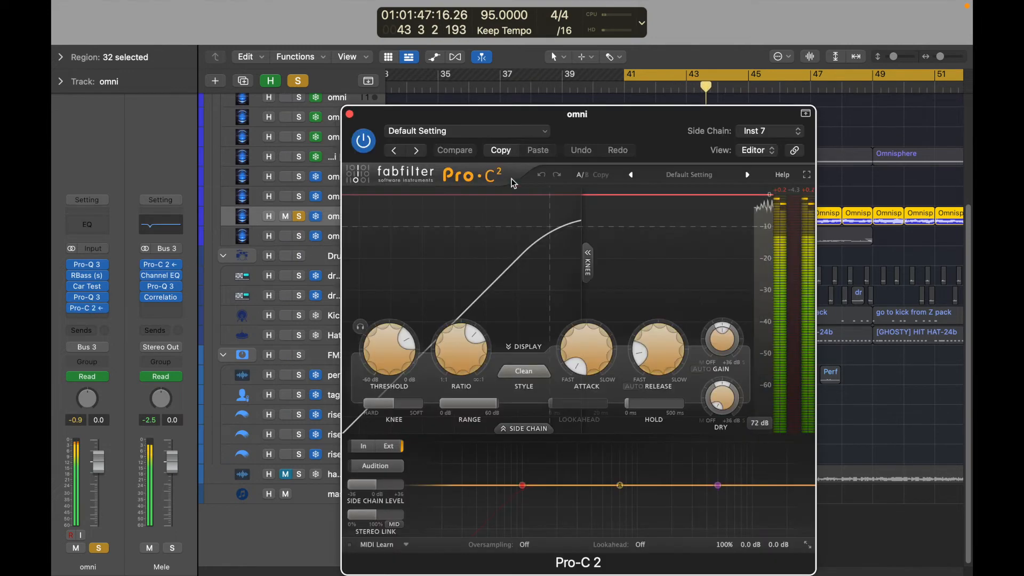
{"action": "left_click_drag", "start_coordinate": [627, 126], "coordinate": [393, 57]}
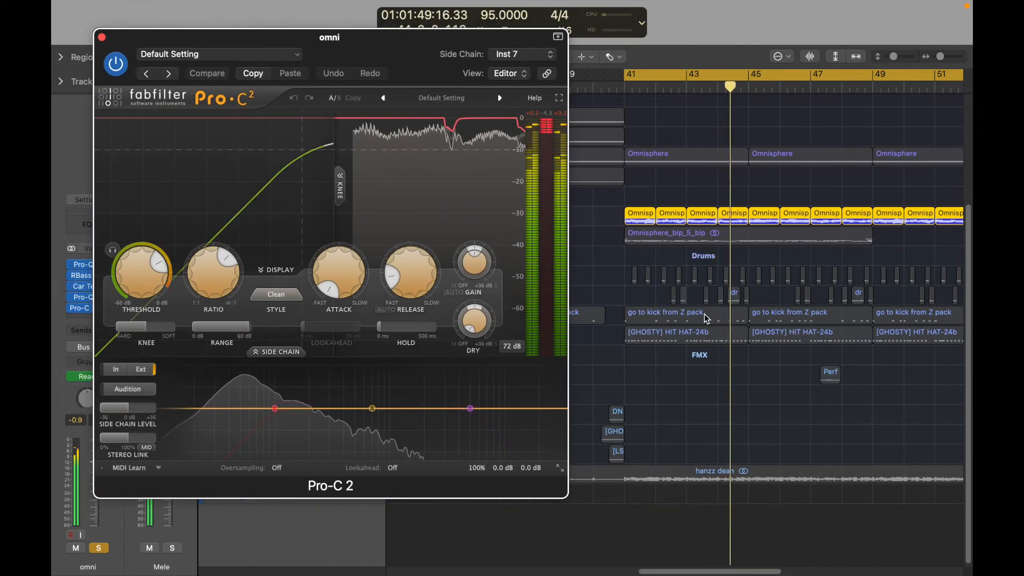
{"action": "left_click", "coordinate": [686, 316]}
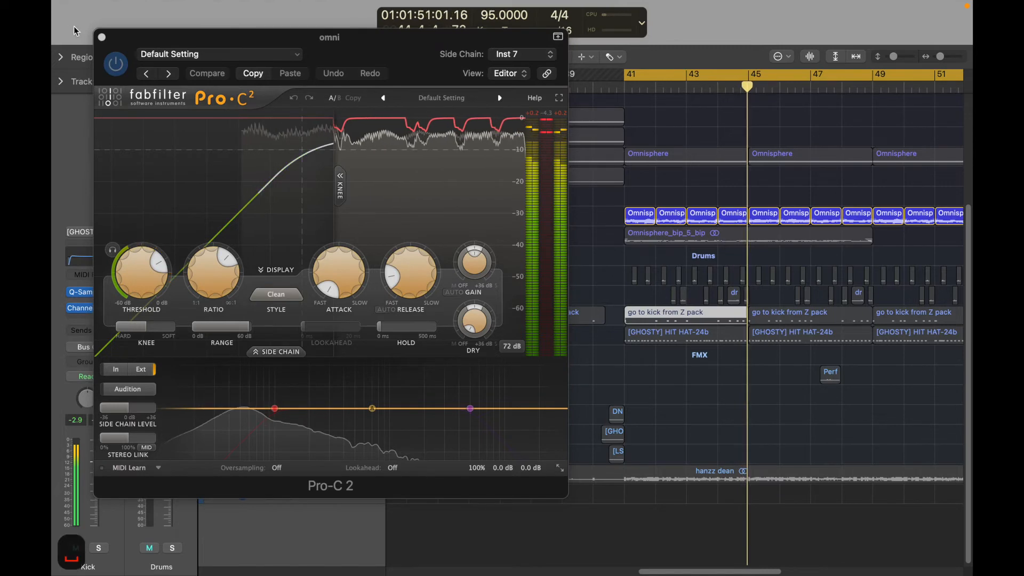
{"action": "left_click", "coordinate": [101, 37]}
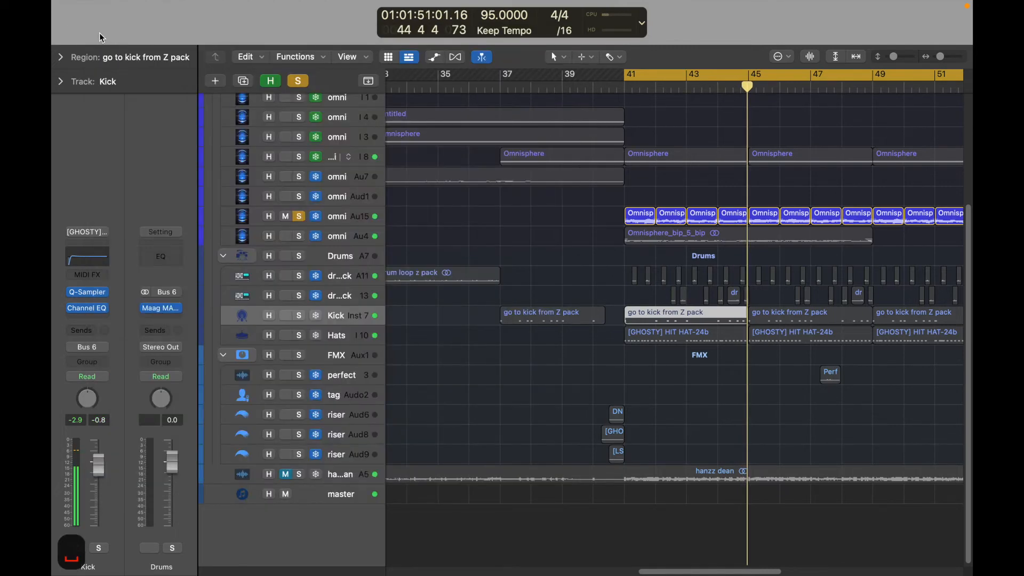
Unsolo the omni track on Audio 15, clear the remaining solos, and select the Kick track.
{"action": "left_click", "coordinate": [297, 216]}
{"action": "scroll", "coordinate": [523, 207], "scroll_direction": "up", "scroll_amount": 3}
{"action": "left_click", "coordinate": [653, 231]}
{"action": "key", "text": "s"}
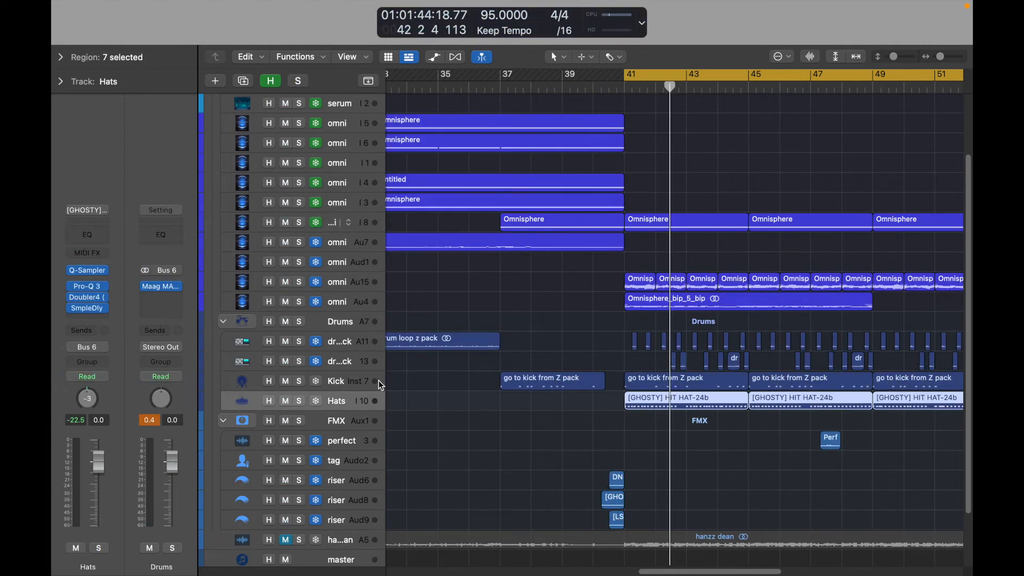
{"action": "left_click", "coordinate": [377, 382]}
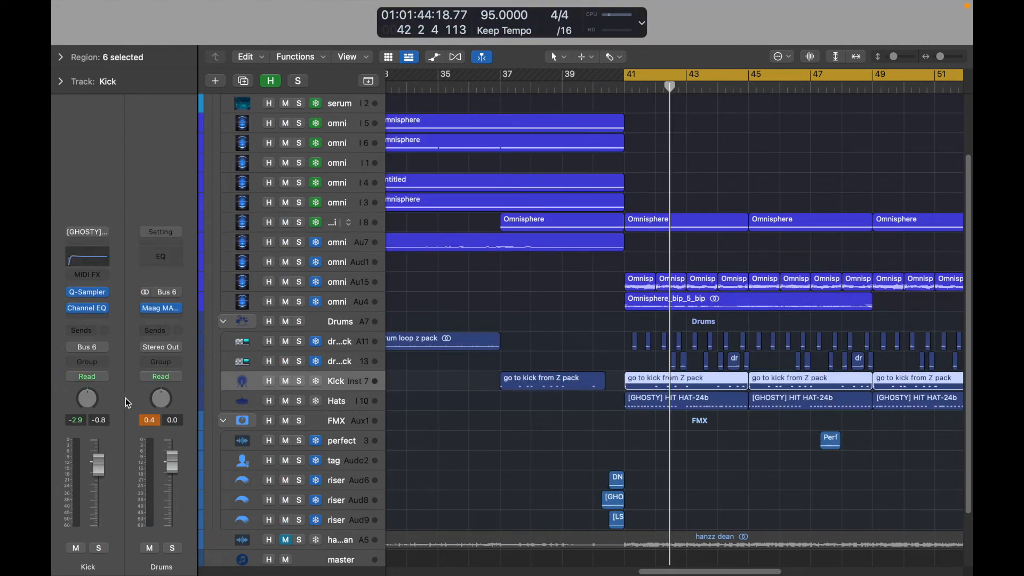
Select the drum loop z pack track on Audio 11 to check its channel strip, then select the omni track on Audio 15.
{"action": "left_click", "coordinate": [348, 347]}
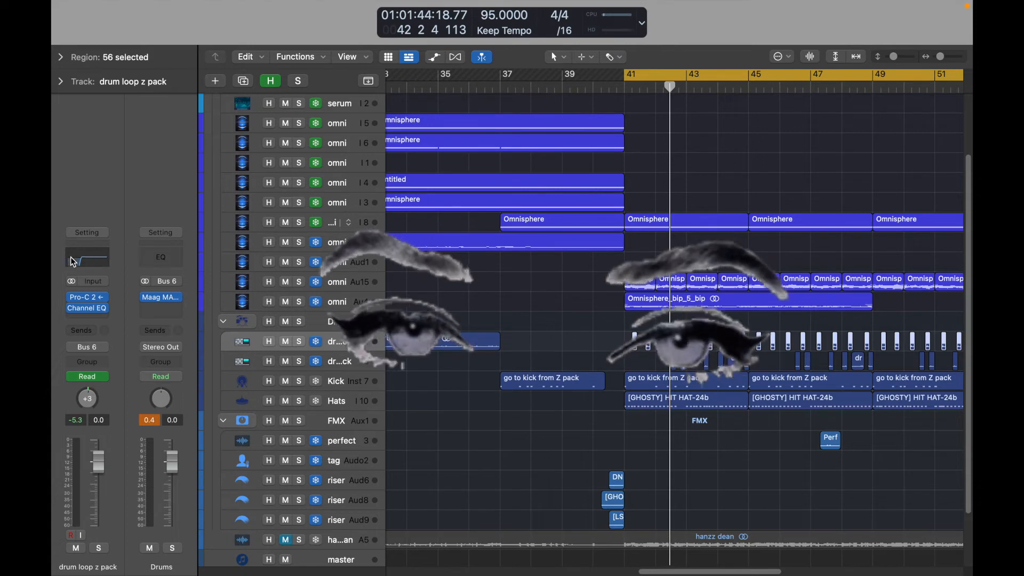
{"action": "left_click", "coordinate": [555, 309]}
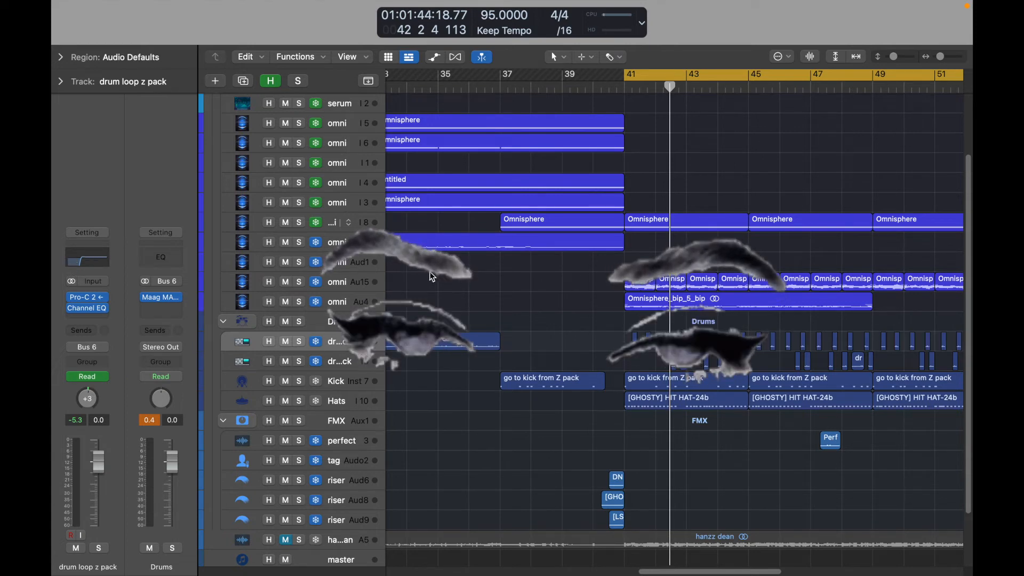
{"action": "left_click", "coordinate": [375, 283]}
{"action": "left_click", "coordinate": [559, 290]}
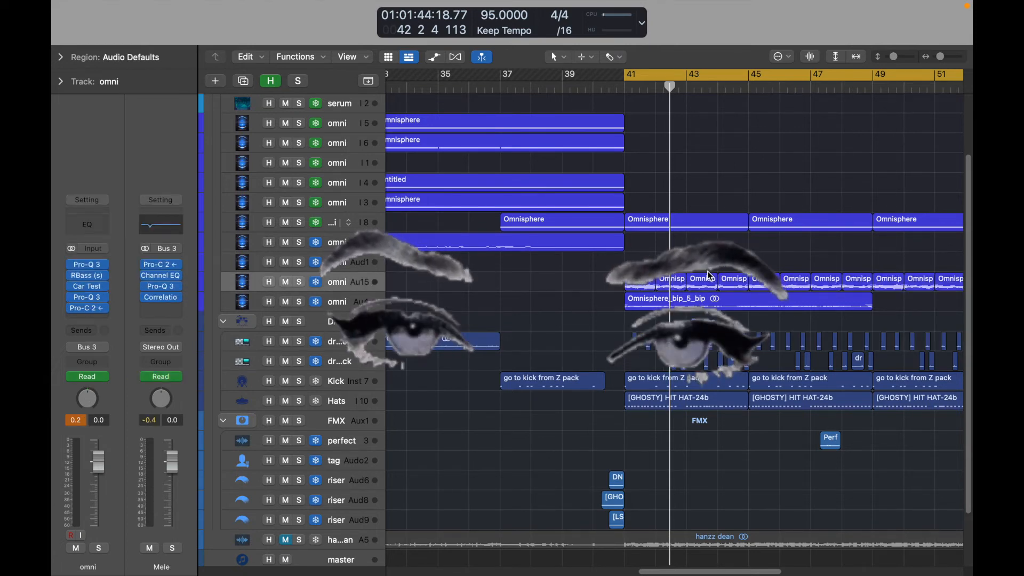
Play the full arrangement from bar 42 and follow the regions past bar 45.
{"action": "key", "text": "space"}
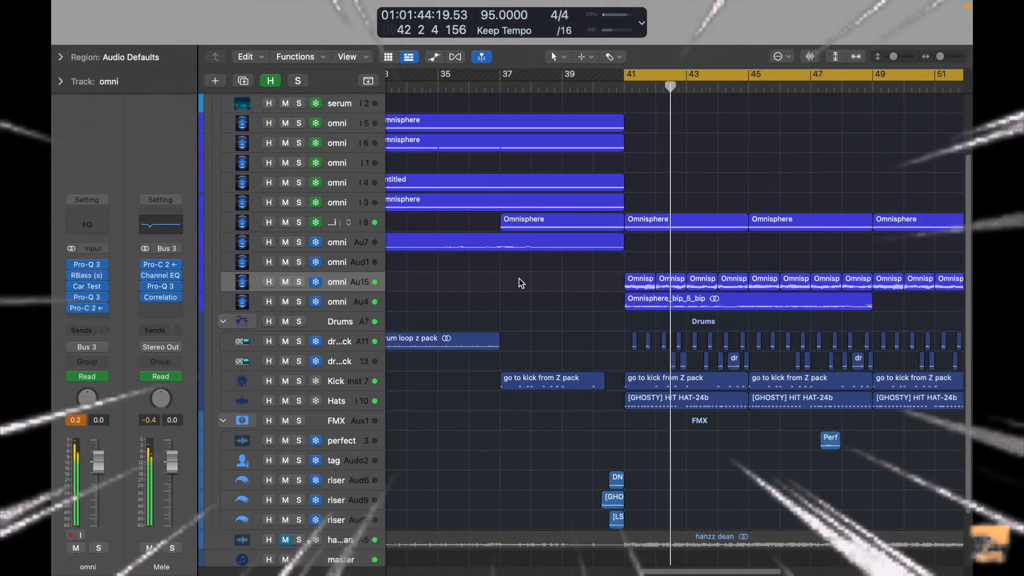
{"action": "scroll", "coordinate": [555, 283], "scroll_direction": "right", "scroll_amount": 2}
{"action": "scroll", "coordinate": [558, 295], "scroll_direction": "down", "scroll_amount": 1}
{"action": "scroll", "coordinate": [549, 299], "scroll_direction": "right", "scroll_amount": 2}
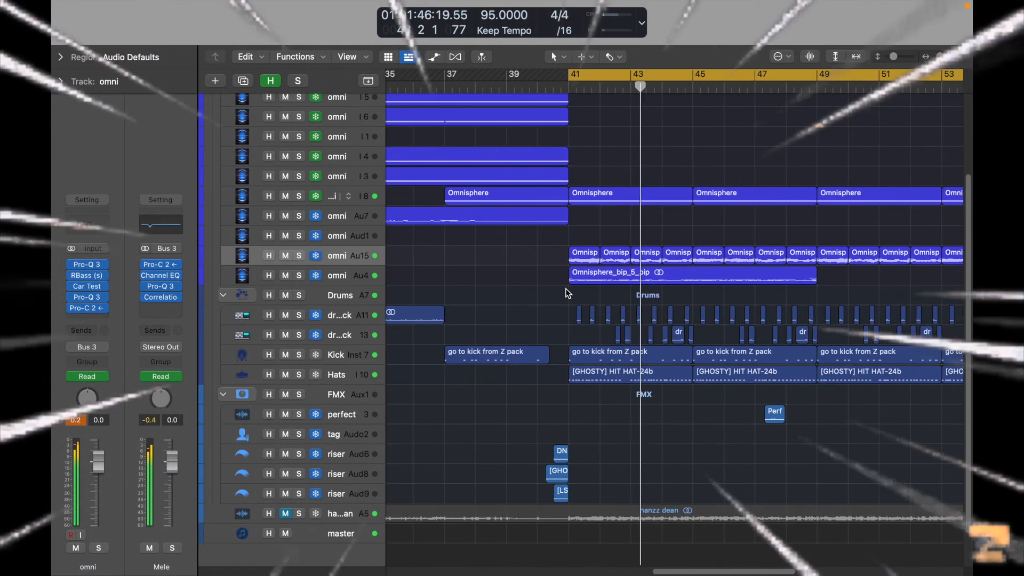
{"action": "scroll", "coordinate": [536, 302], "scroll_direction": "down", "scroll_amount": 1}
{"action": "scroll", "coordinate": [511, 300], "scroll_direction": "right", "scroll_amount": 2}
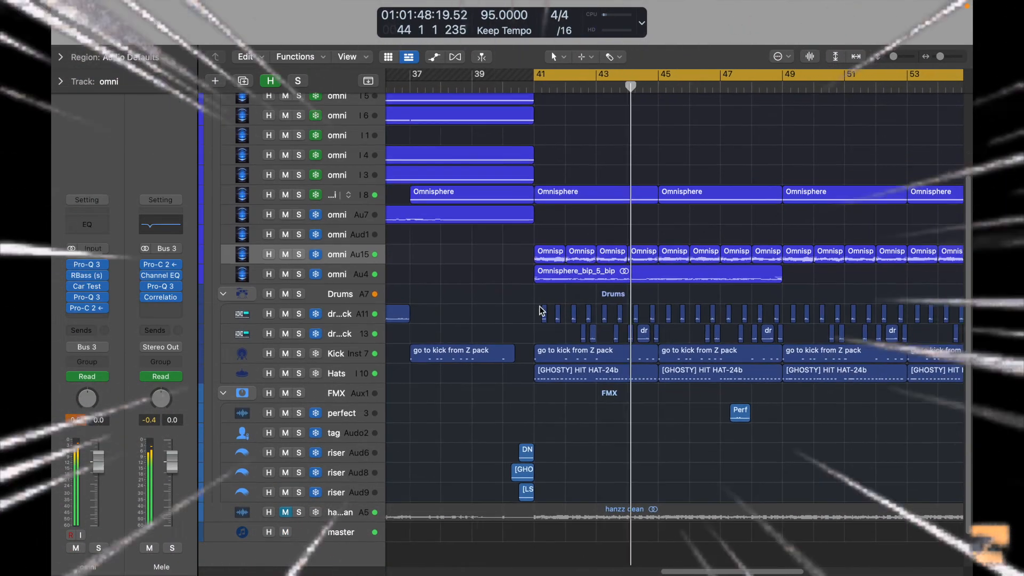
Select the drum loop z pack track on Audio 13 and enlarge the arrangement view around its chopped regions during playback.
{"action": "left_click", "coordinate": [359, 332]}
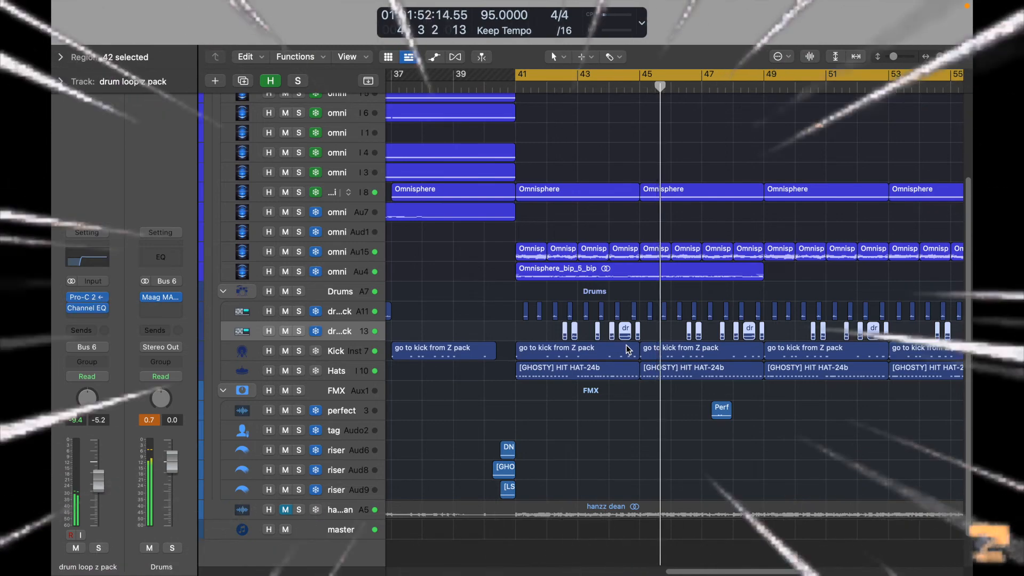
{"action": "key", "text": "super+Down"}
{"action": "key", "text": "super+Down"}
{"action": "key", "text": "super+Down"}
{"action": "key", "text": "super+Down"}
{"action": "key", "text": "super+Right"}
{"action": "key", "text": "super+Right"}
{"action": "key", "text": "super+Right"}
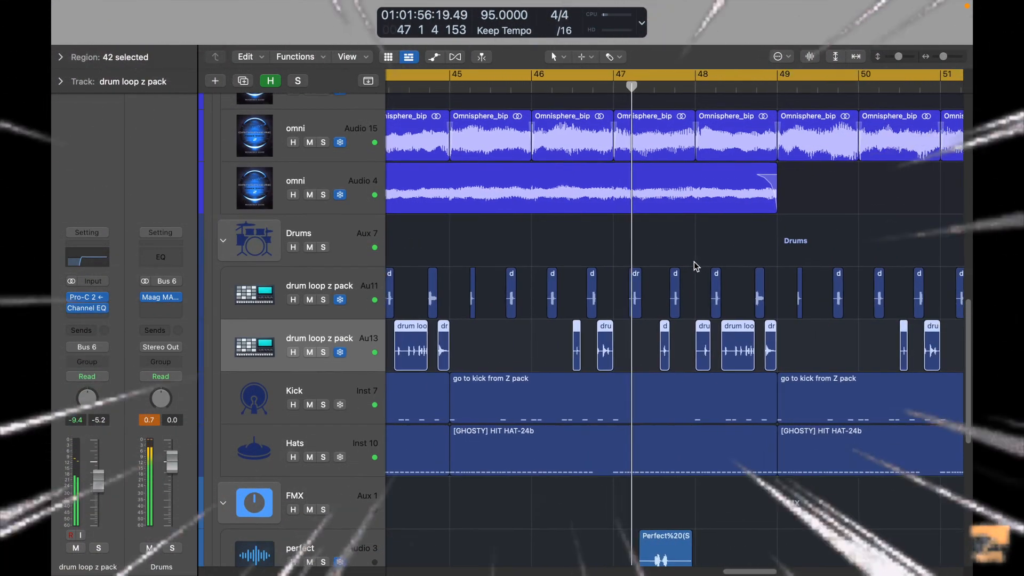
Show the track automation and examine the Band 1 Freq curve on the omni track on Audio 15 across the arrangement.
{"action": "key", "text": "a"}
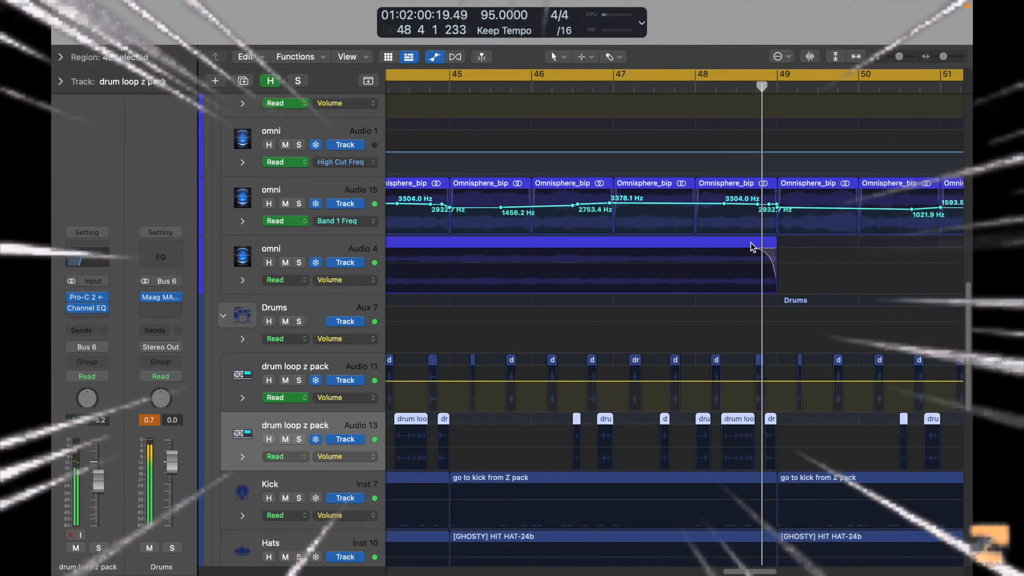
{"action": "scroll", "coordinate": [734, 201], "scroll_direction": "up", "scroll_amount": 2}
{"action": "scroll", "coordinate": [735, 201], "scroll_direction": "left", "scroll_amount": 5}
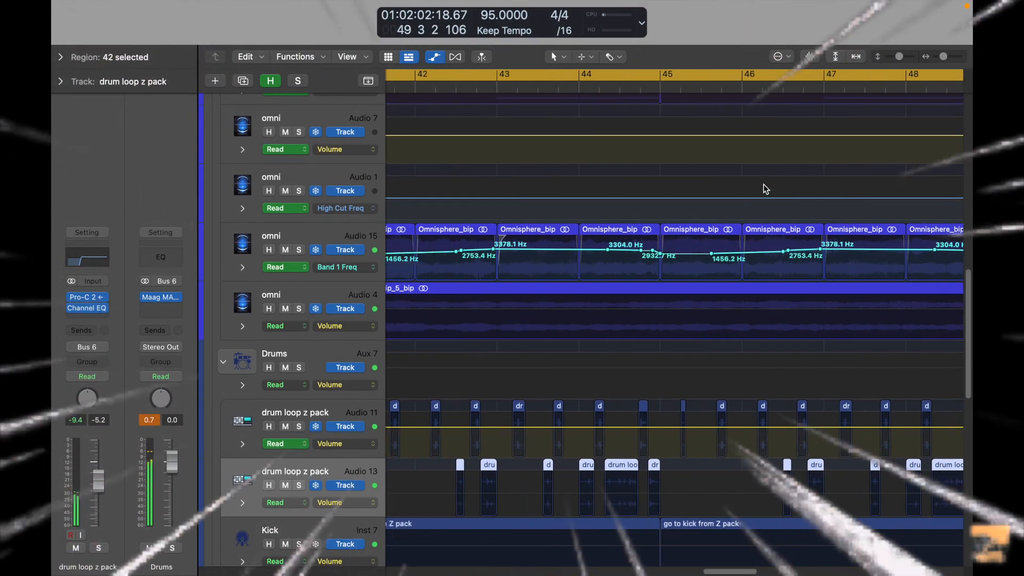
{"action": "scroll", "coordinate": [751, 216], "scroll_direction": "down", "scroll_amount": 10}
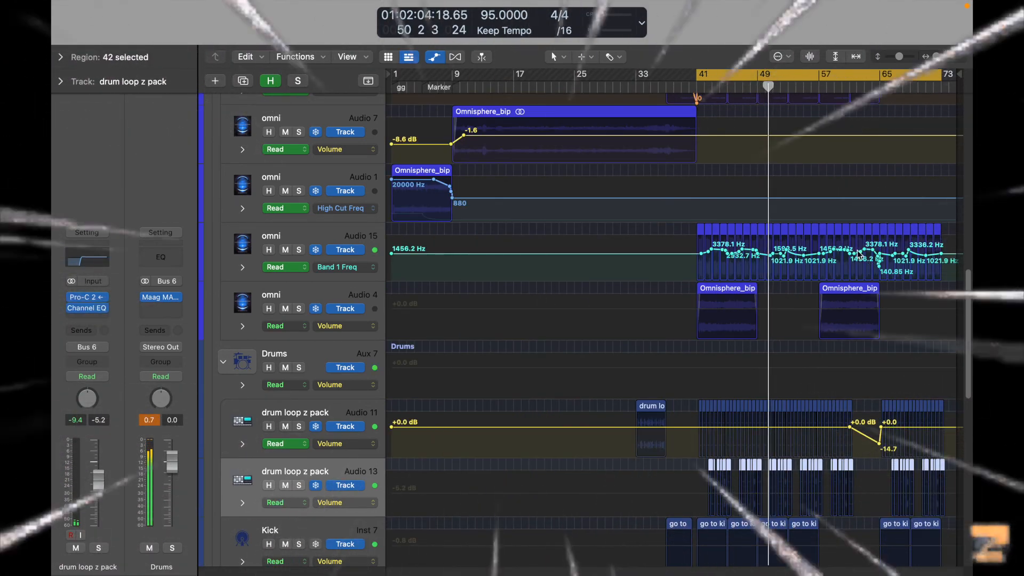
Select the omni track on Inst 8 and examine its Parameter 2 automation from bar 41 to bar 65.
{"action": "key", "text": "a"}
{"action": "scroll", "coordinate": [314, 227], "scroll_direction": "up", "scroll_amount": 3}
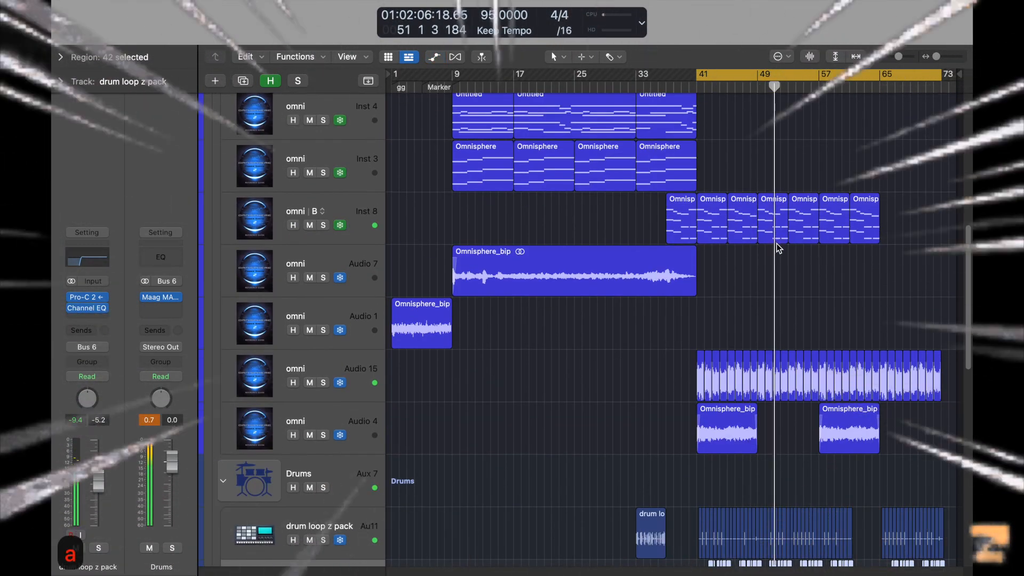
{"action": "left_click", "coordinate": [354, 230]}
{"action": "key", "text": "a"}
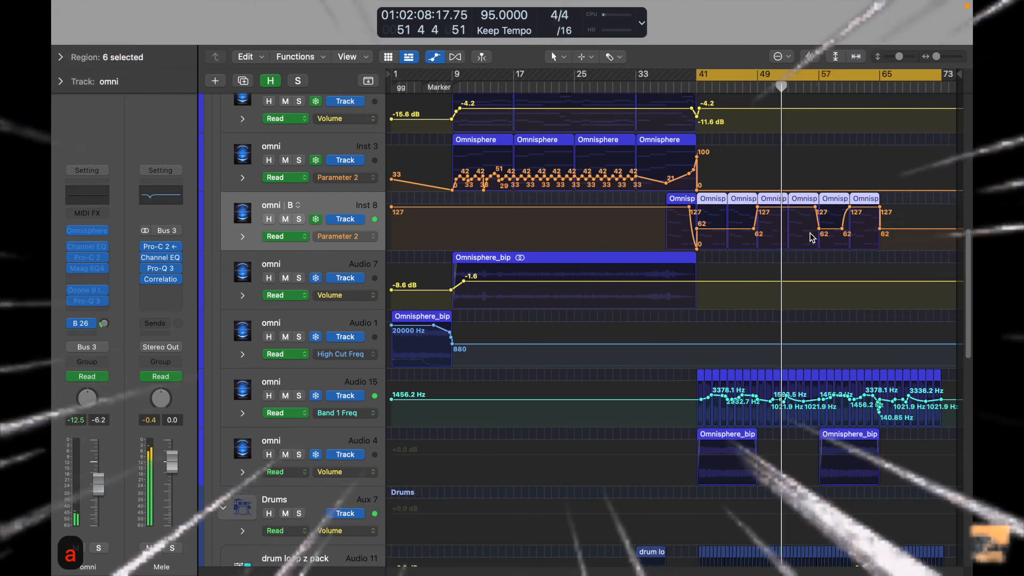
{"action": "scroll", "coordinate": [807, 237], "scroll_direction": "up", "scroll_amount": 10}
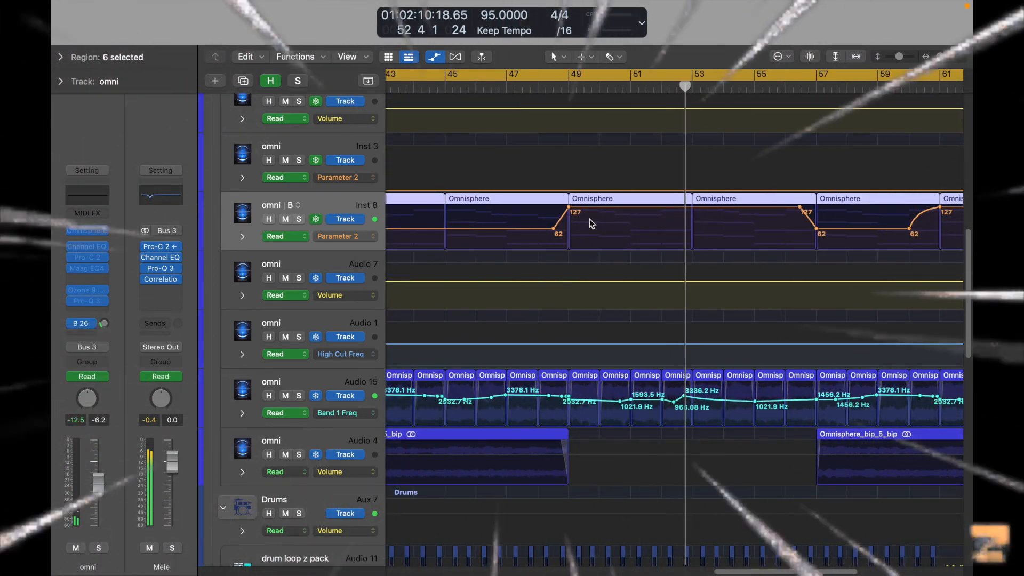